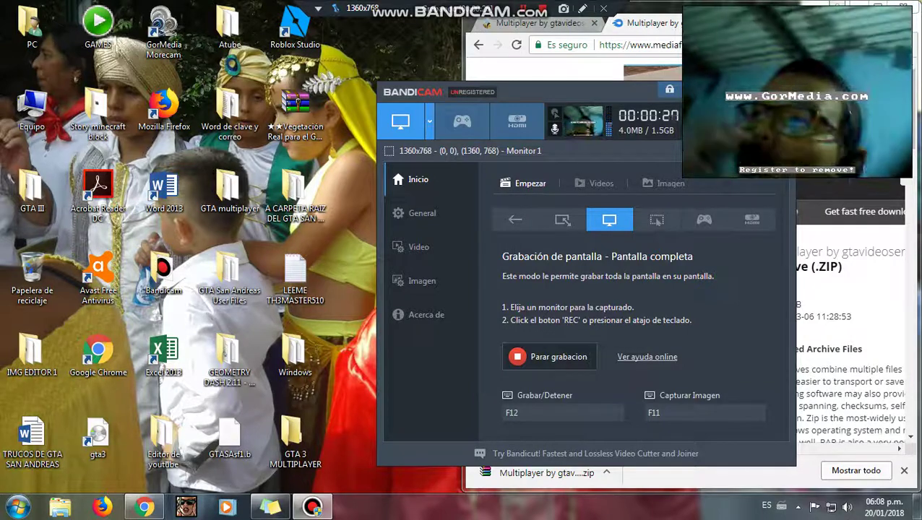
Open the GTA 3 MULTIPLAYER folder from the desktop
click(759, 90)
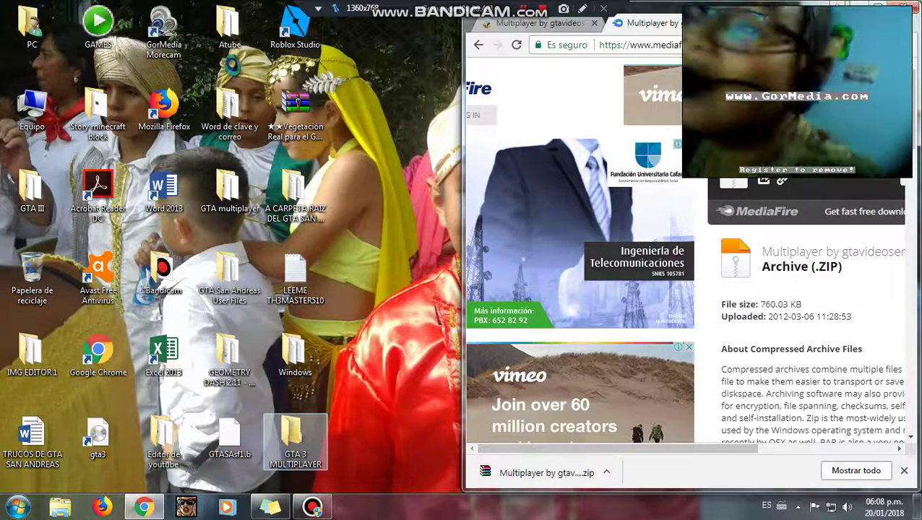
double_click(294, 435)
drag(295, 435, 198, 88)
drag(636, 292, 110, 78)
drag(639, 9, 0, 110)
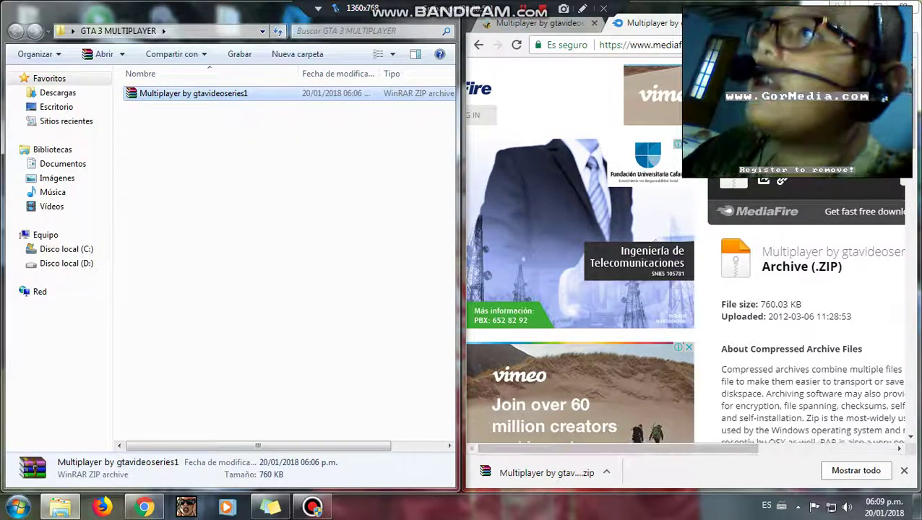
Extract the Multiplayer by gtavideoseries1 archive into the current folder and maximize the folder window
right_click(269, 92)
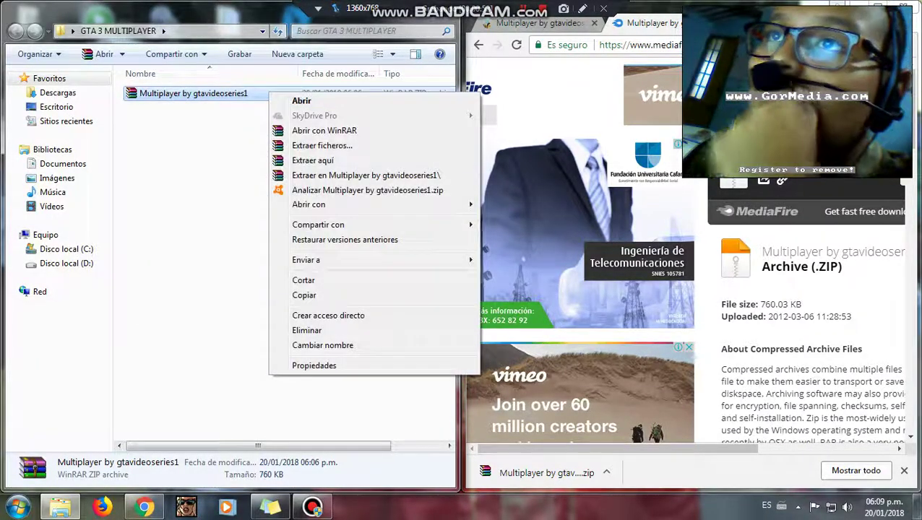
click(312, 159)
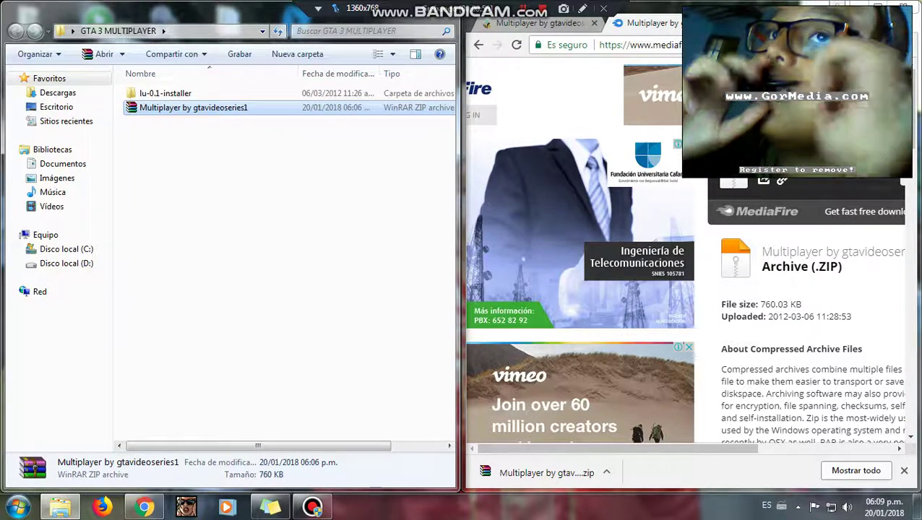
drag(243, 13, 211, 2)
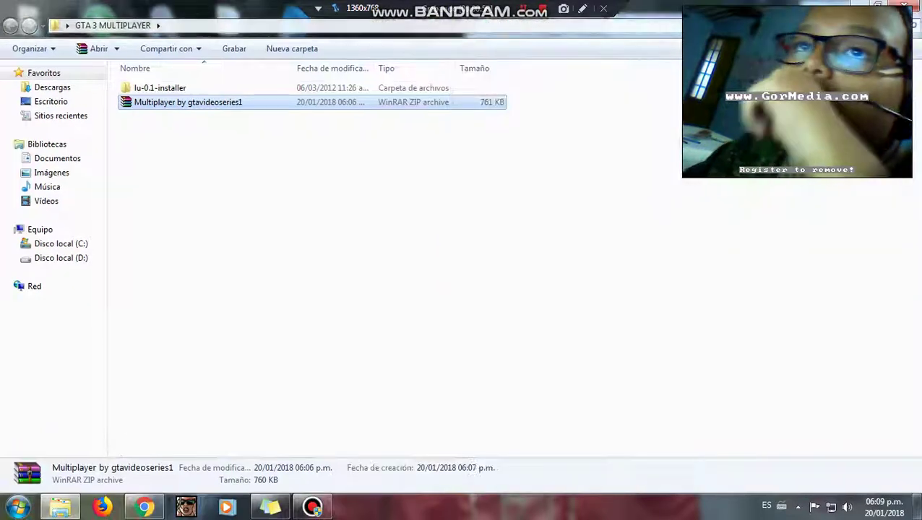
Run lu-0.1-installer from the extracted folder up to the install location page and quit the setup
click(159, 88)
key(Return)
key(Down)
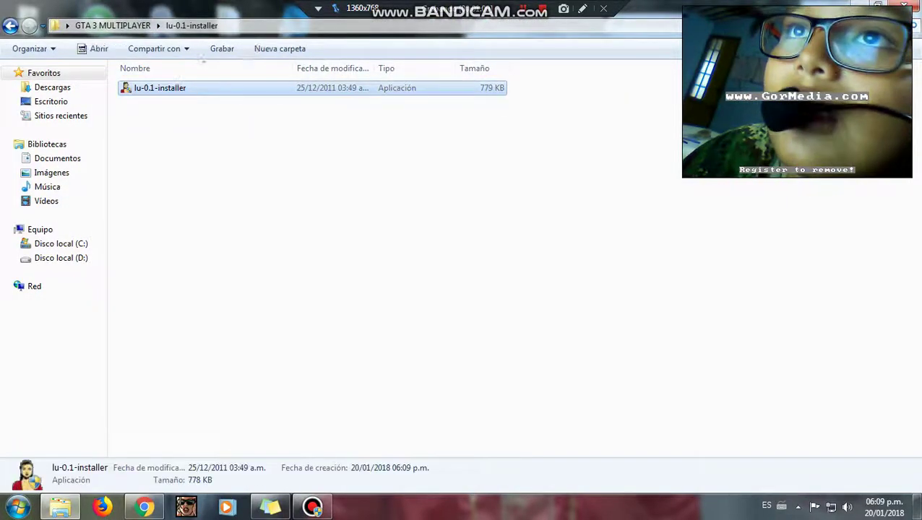
key(Return)
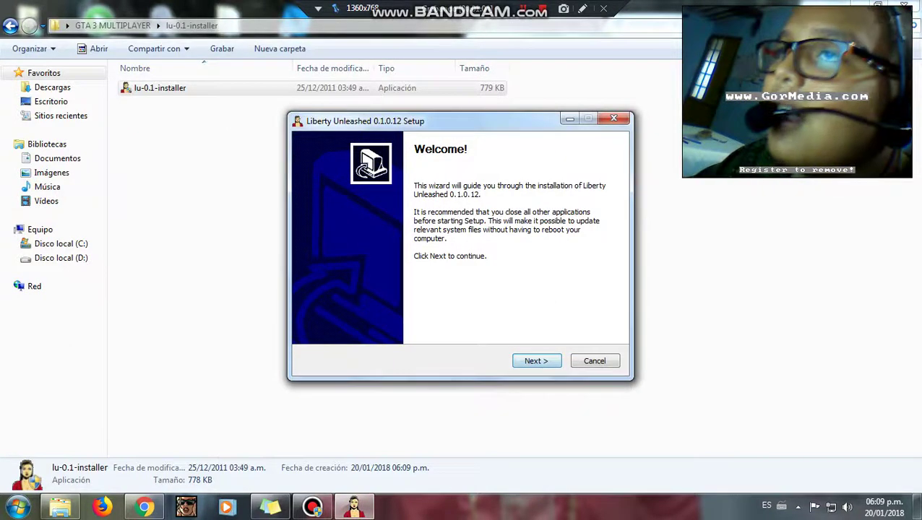
click(537, 361)
click(613, 118)
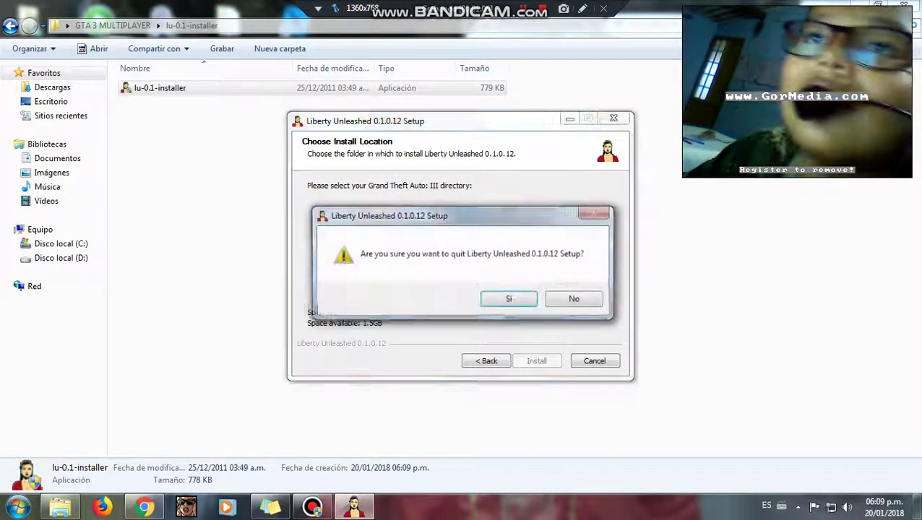
key(Return)
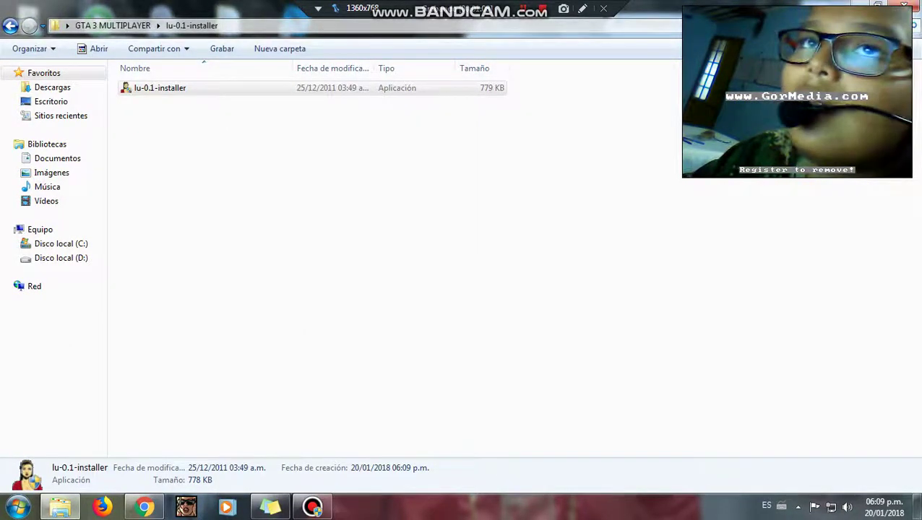
Return to the GTA 3 MULTIPLAYER folder and delete the lu-0.1-installer folder
click(10, 25)
right_click(211, 83)
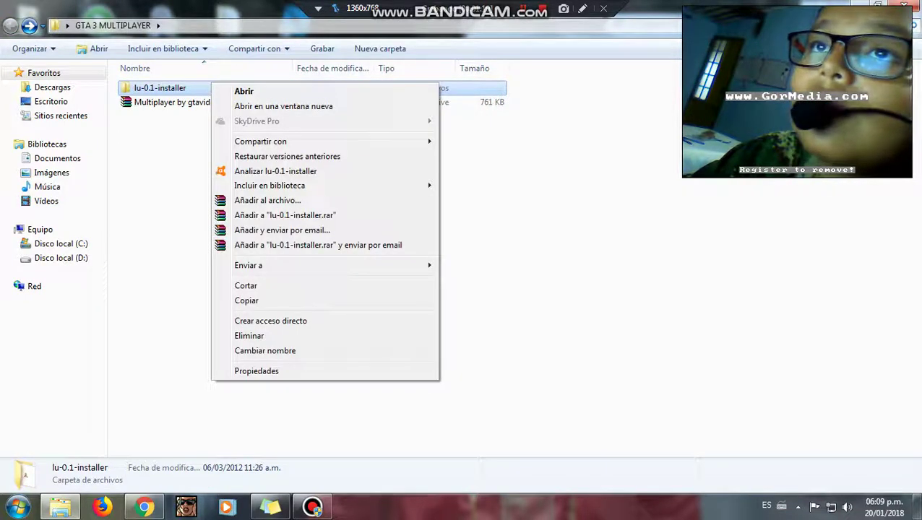
click(250, 336)
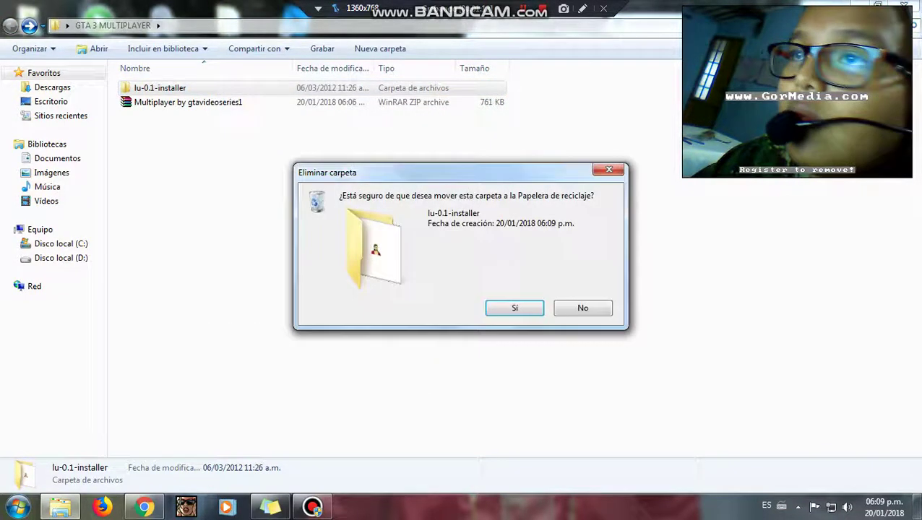
key(Return)
Extract the Multiplayer by gtavideoseries1 archive directly into the GTA 3 MULTIPLAYER folder
key(shift+F10)
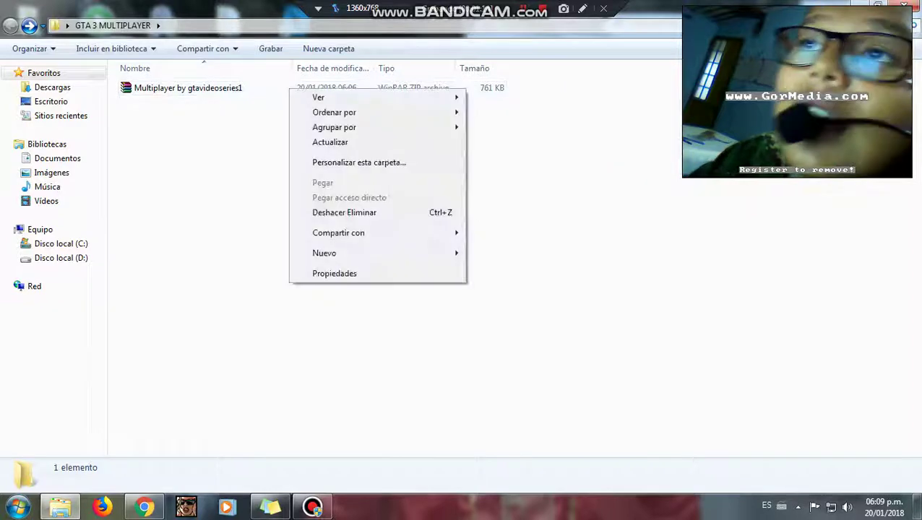
right_click(252, 87)
right_click(232, 81)
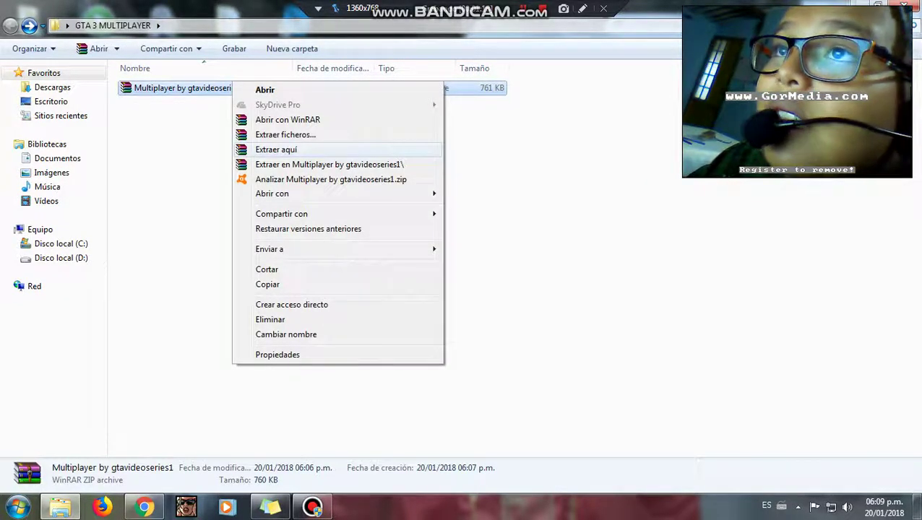
key(Return)
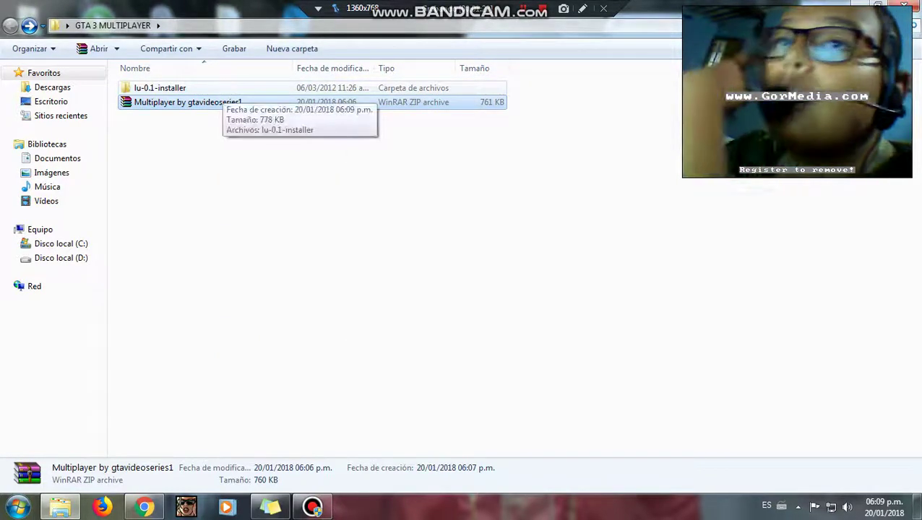
Launch lu-0.1-installer from its extracted folder and advance the Liberty Unleashed setup to the install location page
click(217, 89)
drag(666, 105, 149, 76)
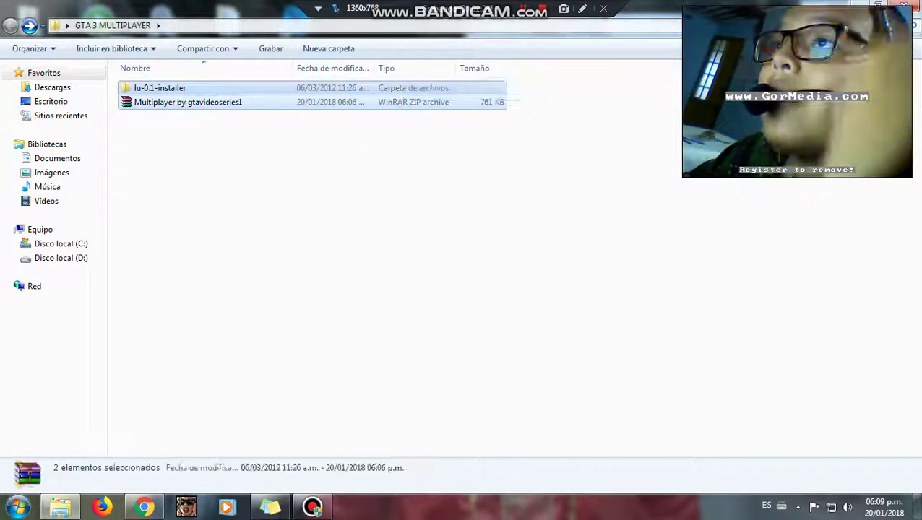
key(Up)
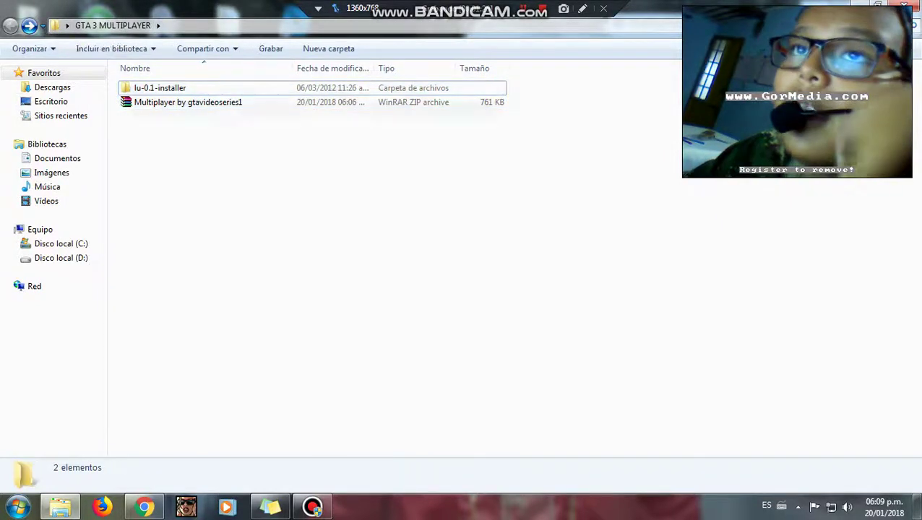
key(Return)
drag(337, 199, 171, 81)
drag(345, 170, 108, 75)
drag(449, 214, 325, 87)
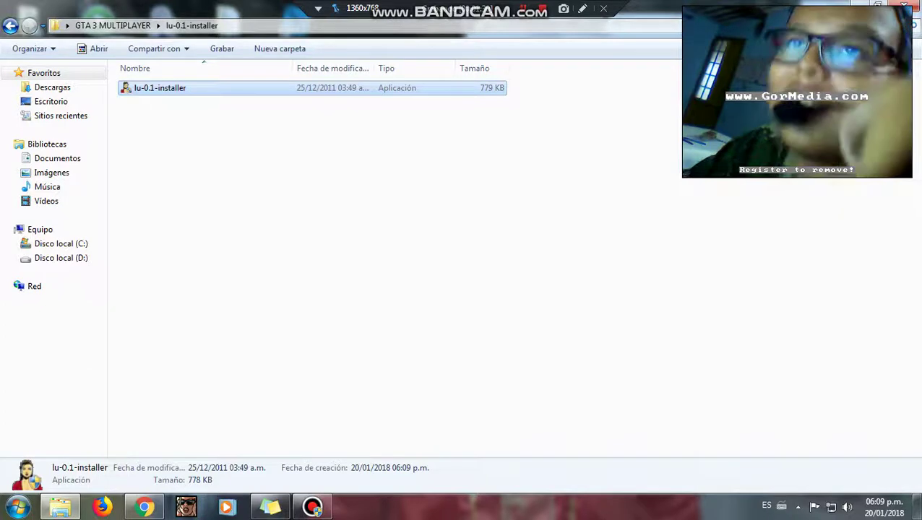
key(Return)
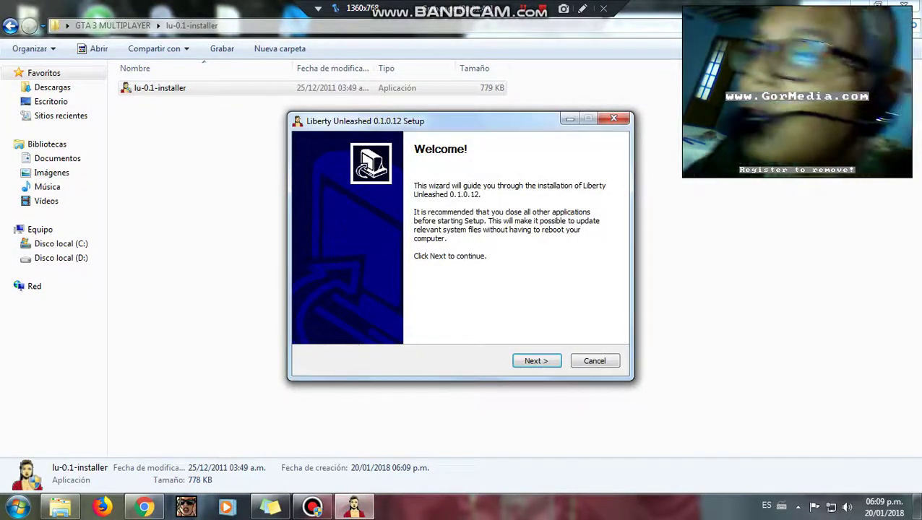
key(Return)
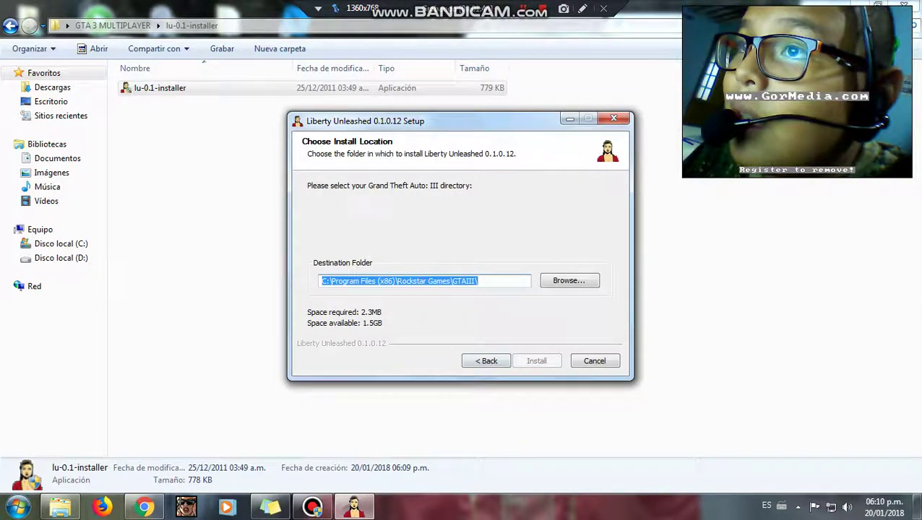
Browse for the destination folder and check the GTA III folder and its GTA3 User Files subfolder
click(475, 281)
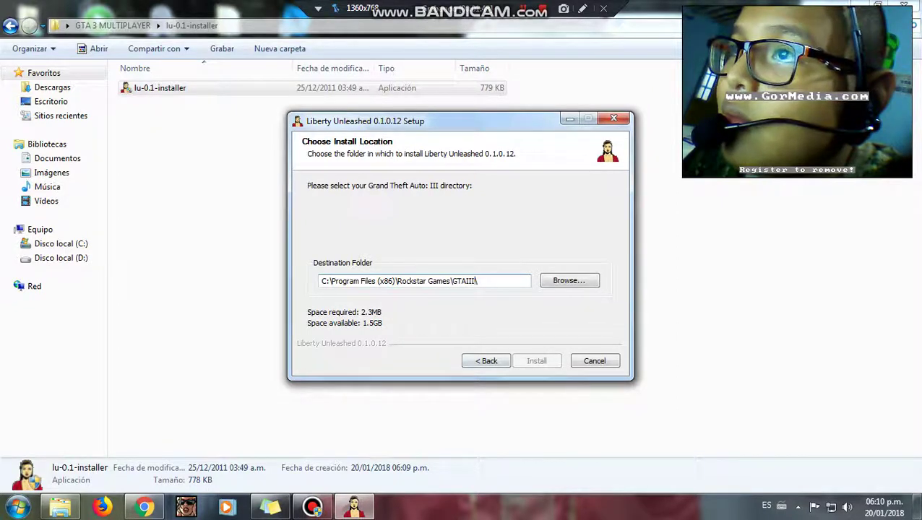
click(570, 280)
scroll(466, 267, down, 2)
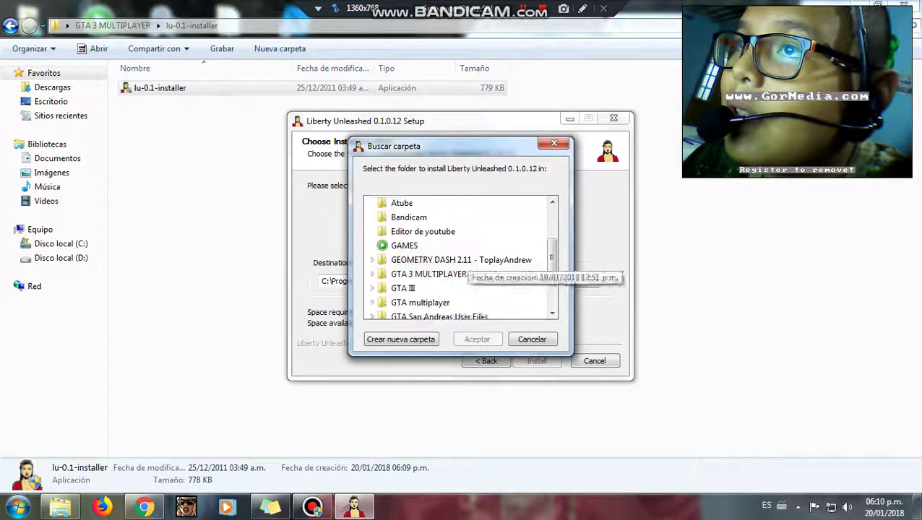
scroll(468, 260, down, 2)
click(411, 204)
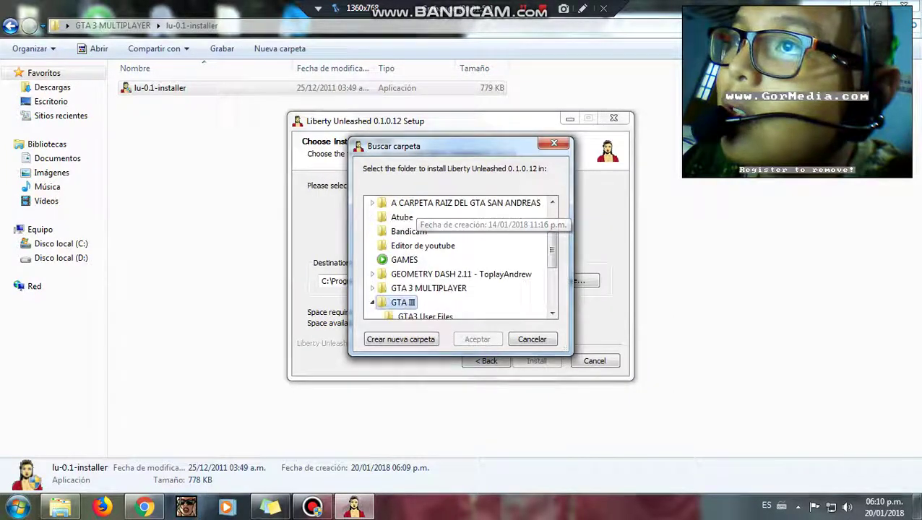
scroll(407, 307, down, 2)
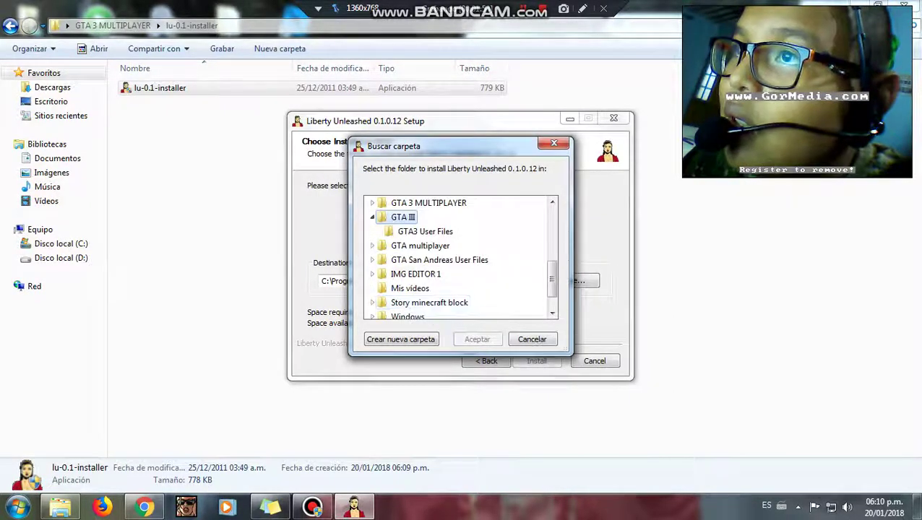
click(432, 232)
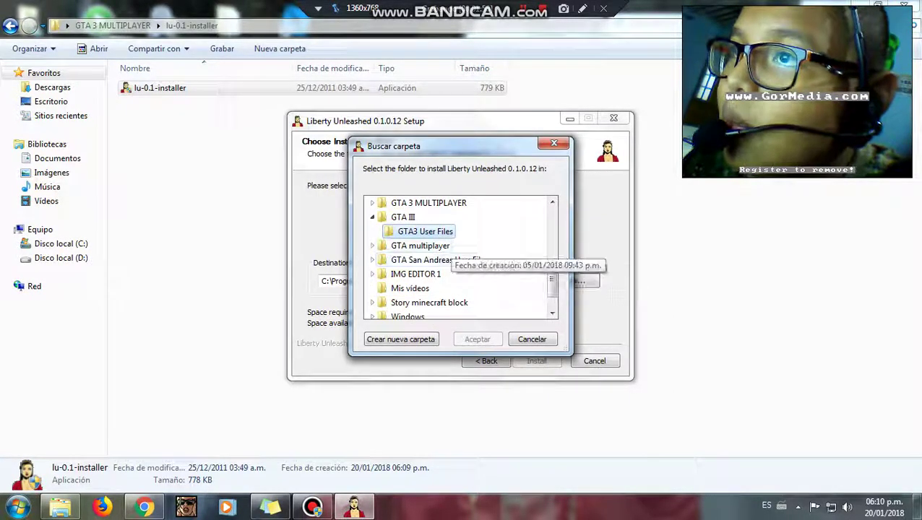
Create a new folder named "gta 3" inside the GTA multiplayer folder
click(438, 246)
scroll(441, 275, down, 1)
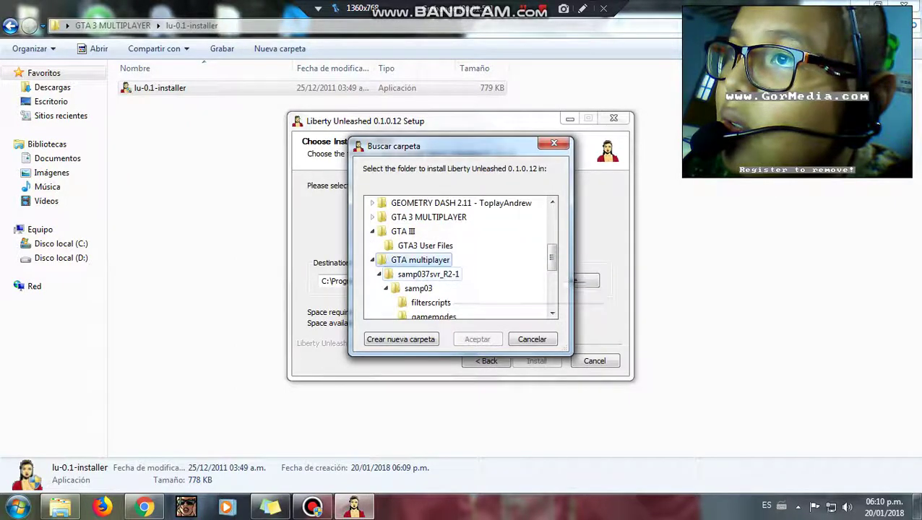
scroll(441, 274, down, 1)
scroll(443, 278, up, 5)
scroll(455, 297, down, 8)
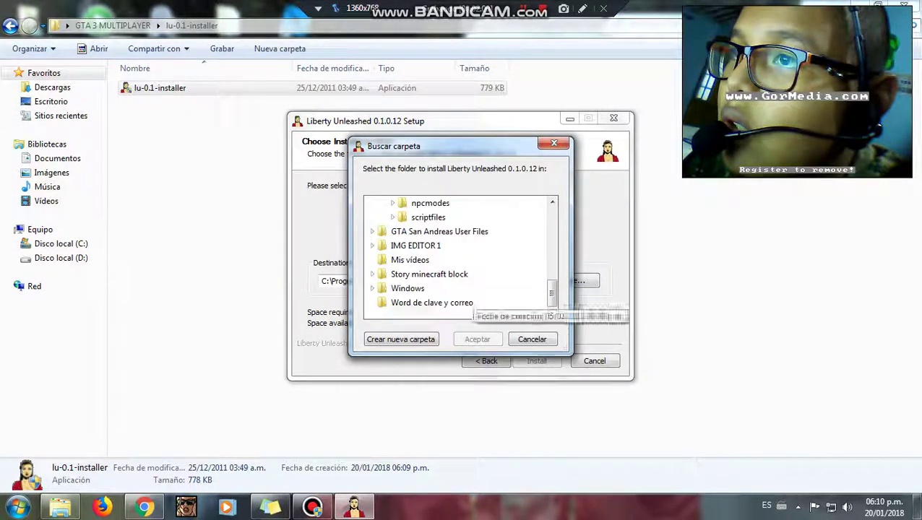
click(401, 339)
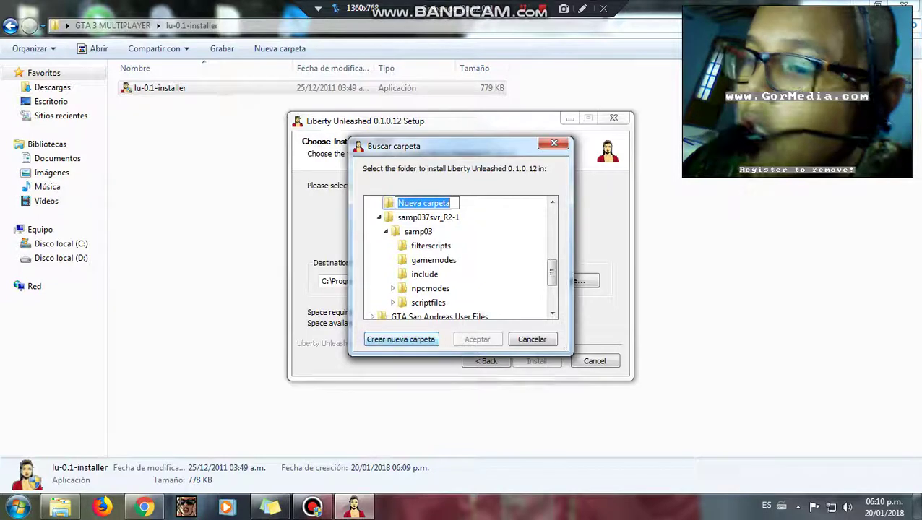
text(gta 3)
key(Return)
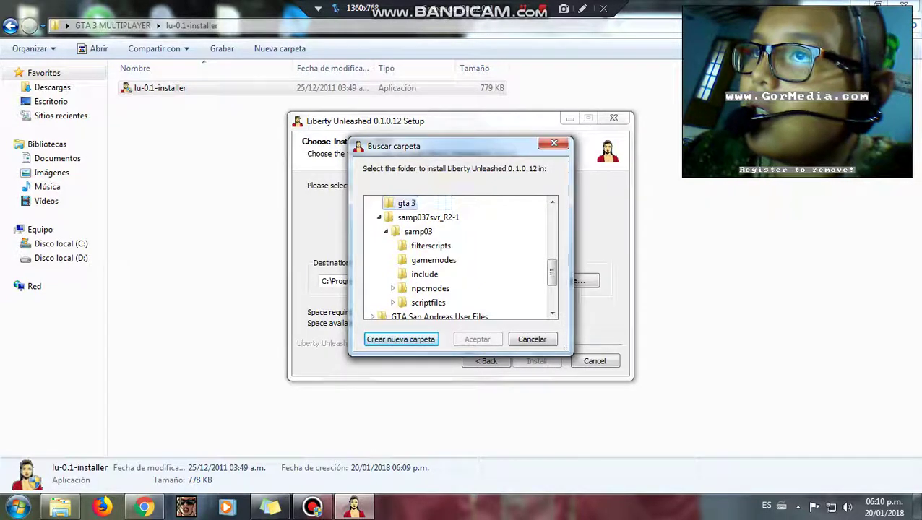
Search the computer's programs and files for "gta 3" and clear the search
key(super)
text(gta)
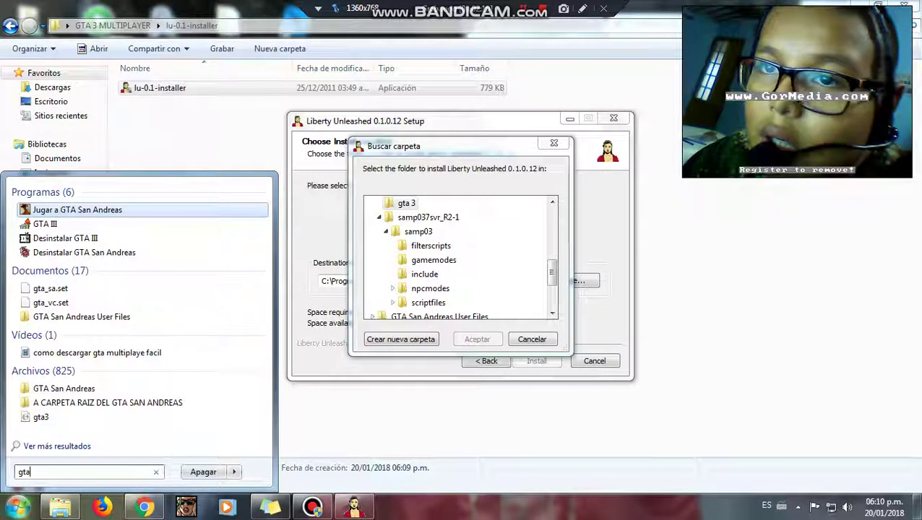
text( 3)
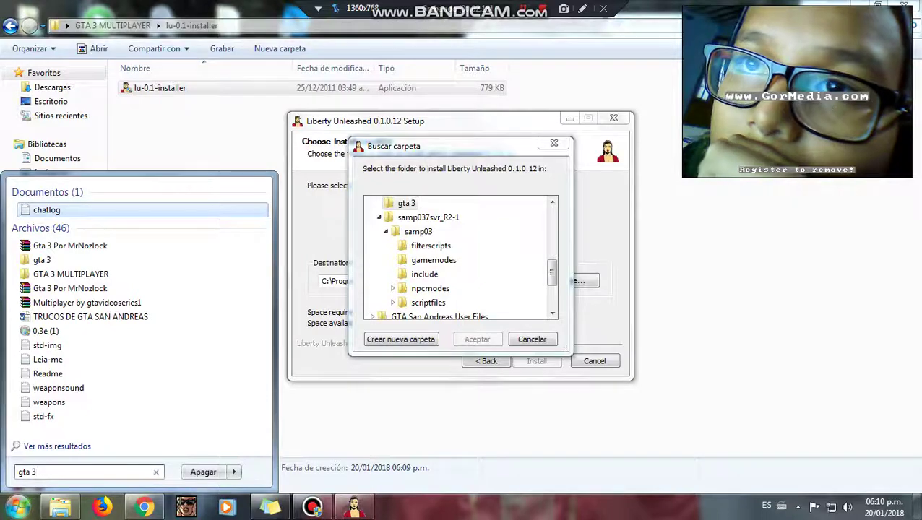
drag(38, 471, 16, 472)
key(BackSpace)
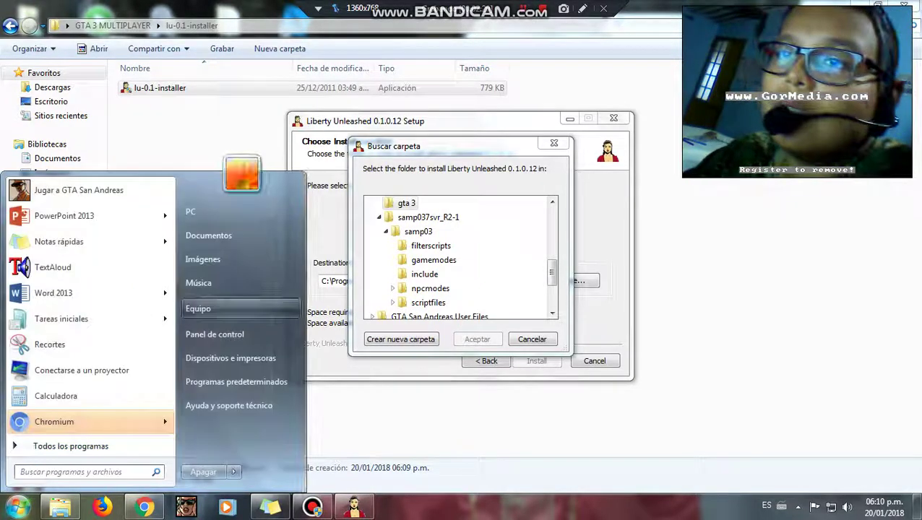
Open the GTA III folder under Archivos de programa (x86) on Disco local (C:) in a maximized window
click(210, 309)
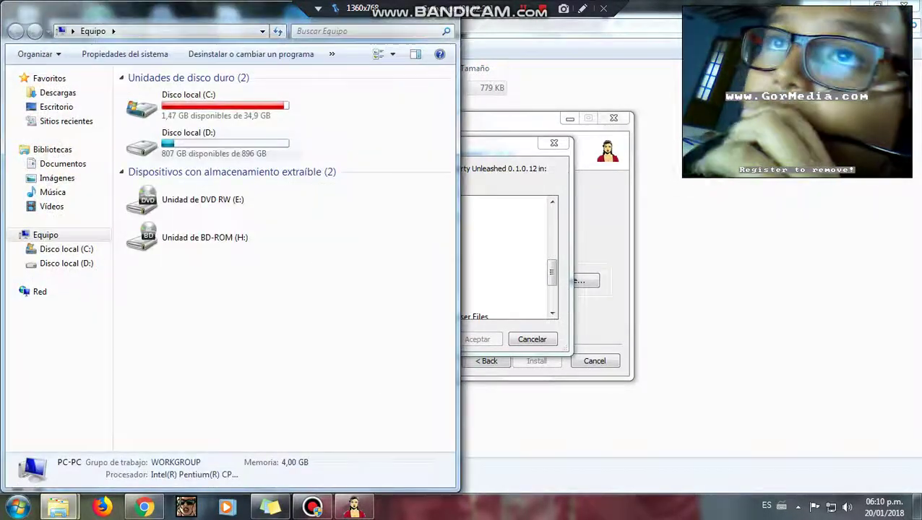
double_click(224, 106)
double_click(217, 11)
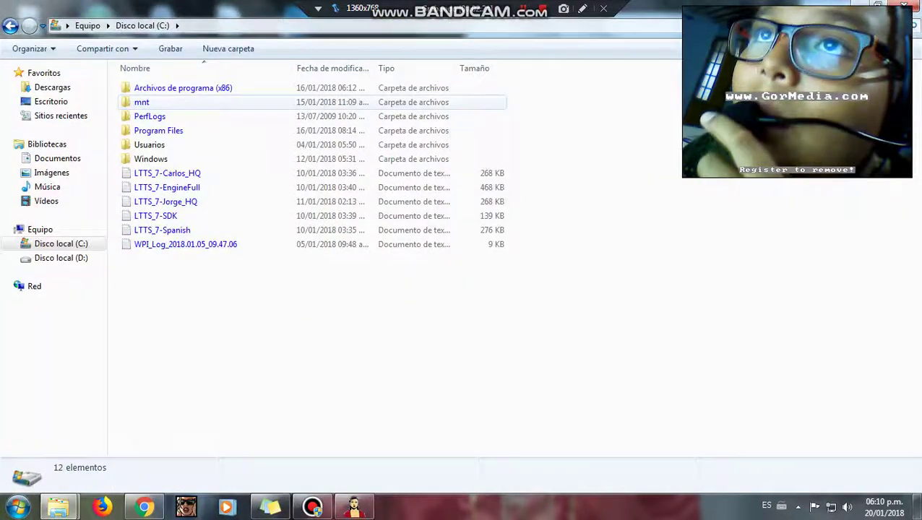
double_click(184, 88)
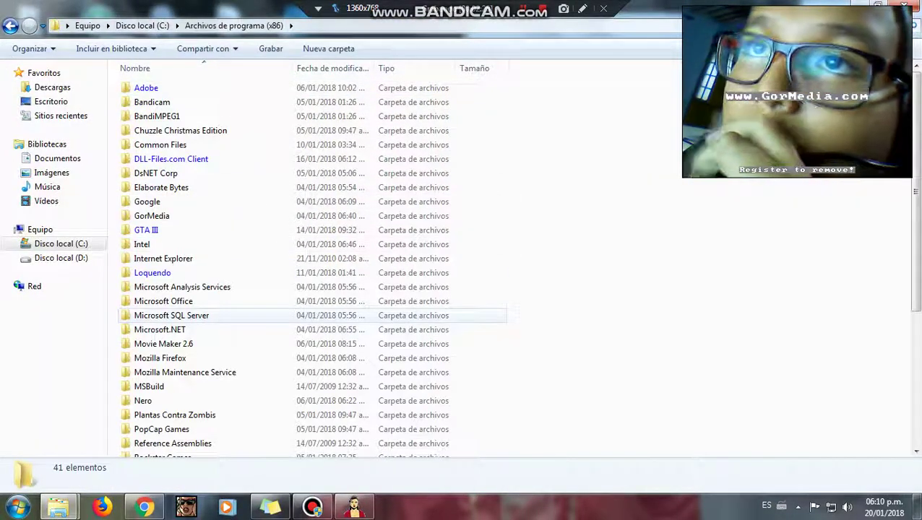
double_click(147, 229)
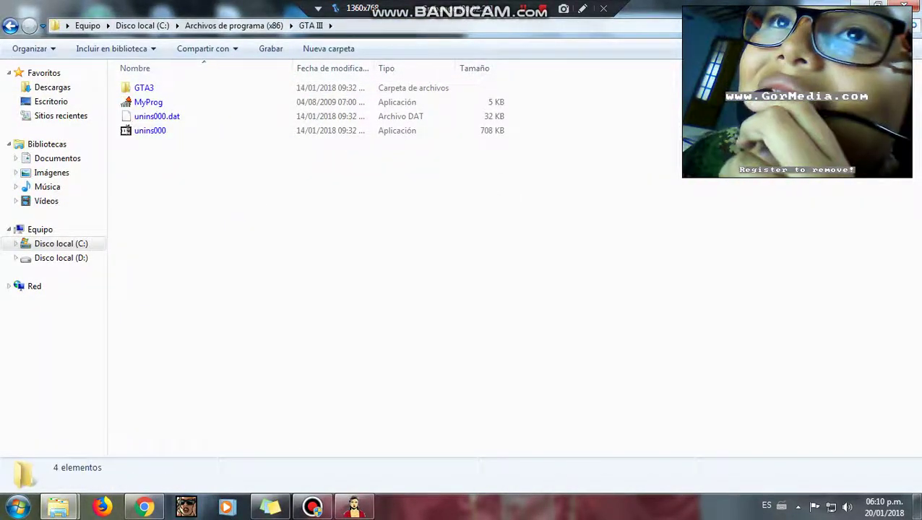
Check the contents of the Rockstar Games folder in Archivos de programa (x86) and return to the folder list
click(10, 25)
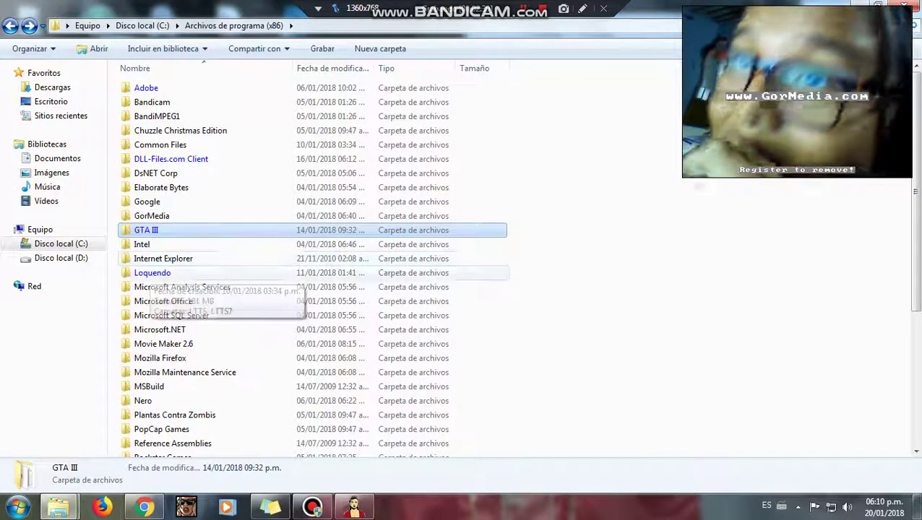
scroll(152, 274, down, 2)
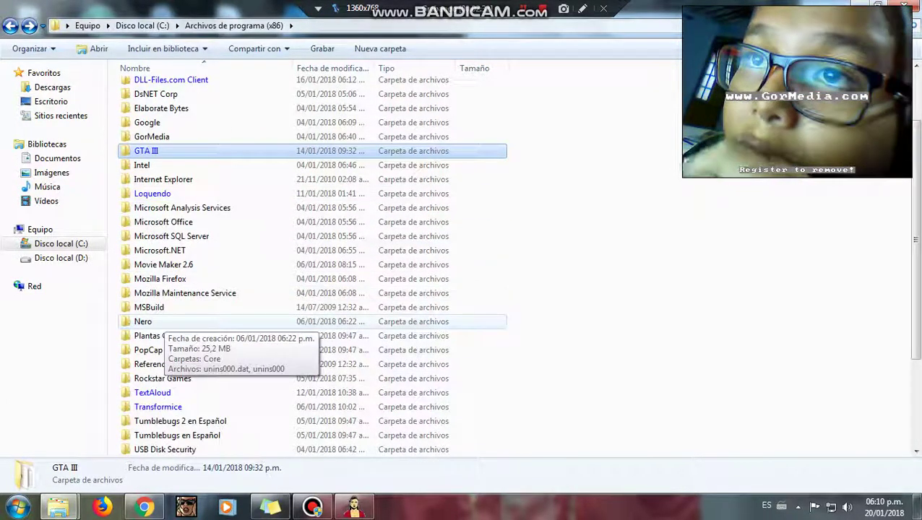
double_click(163, 378)
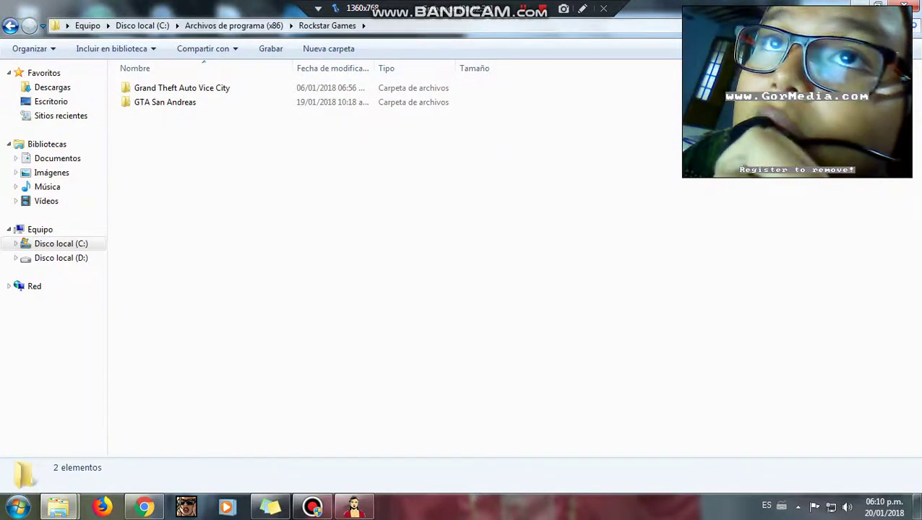
click(10, 25)
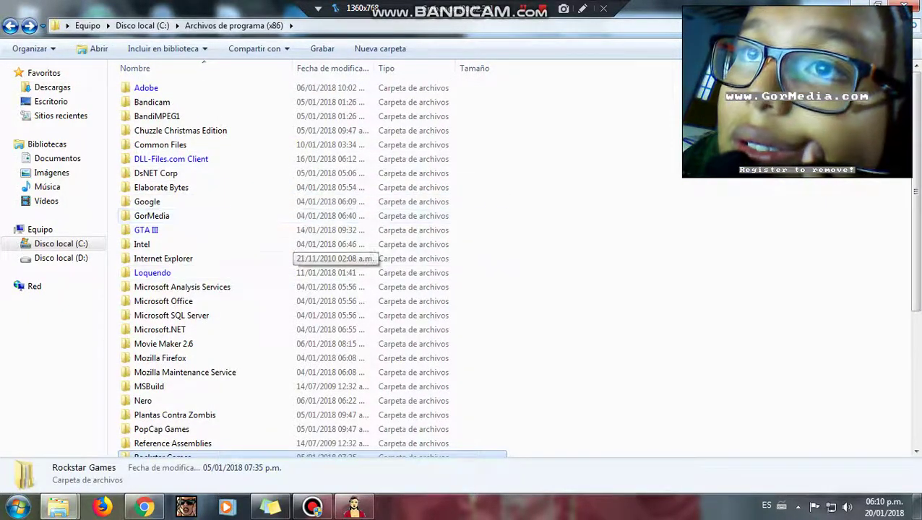
Check the contents of the GTA III folder and look through the remaining folders in Archivos de programa (x86)
drag(295, 234, 380, 174)
drag(622, 264, 814, 294)
double_click(146, 230)
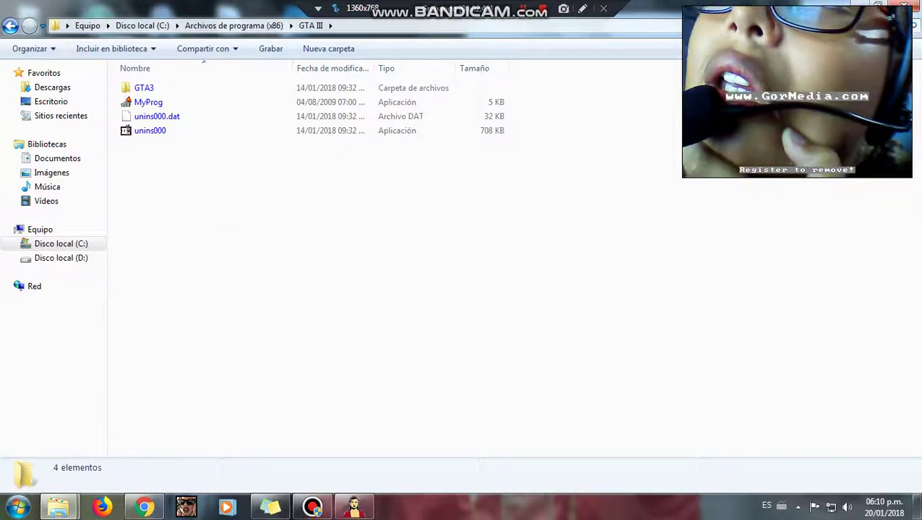
click(10, 25)
scroll(289, 263, down, 5)
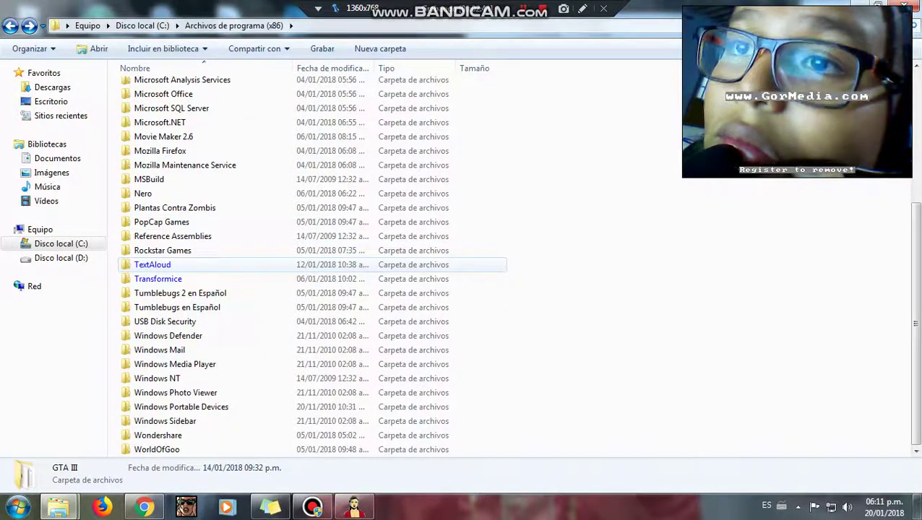
scroll(281, 266, up, 5)
Search the computer for "gta III" and move the GTA_III_FranxSoft shortcut into Archivos de programa (x86), granting administrator permission
click(17, 507)
text(gt)
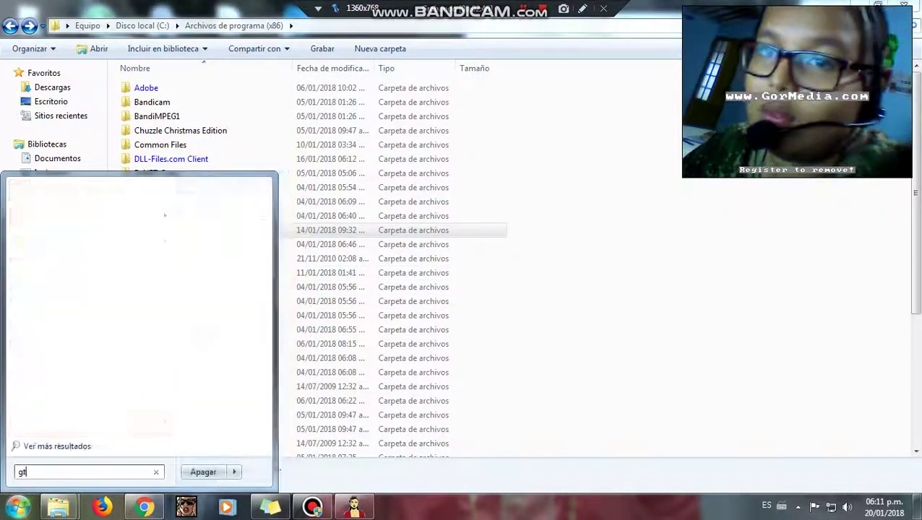
text(a III)
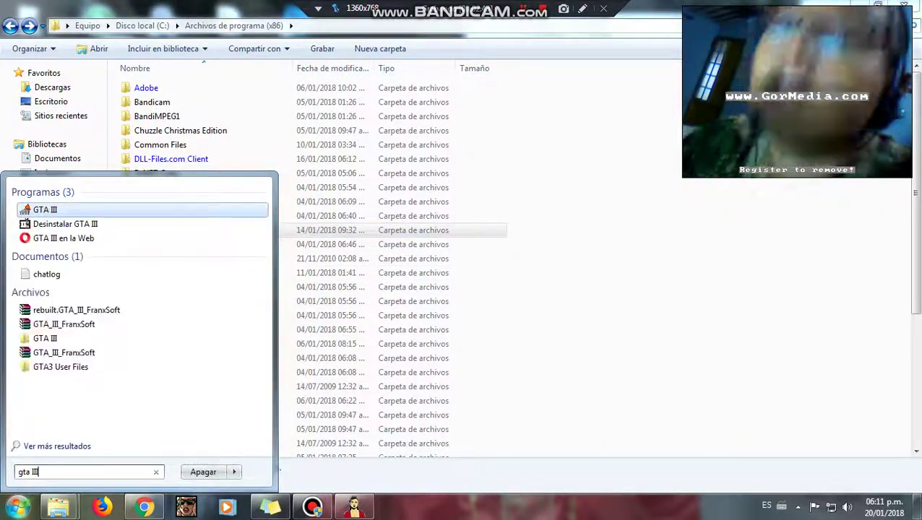
key(Up)
key(Up)
key(Up)
key(Up)
key(Up)
key(Up)
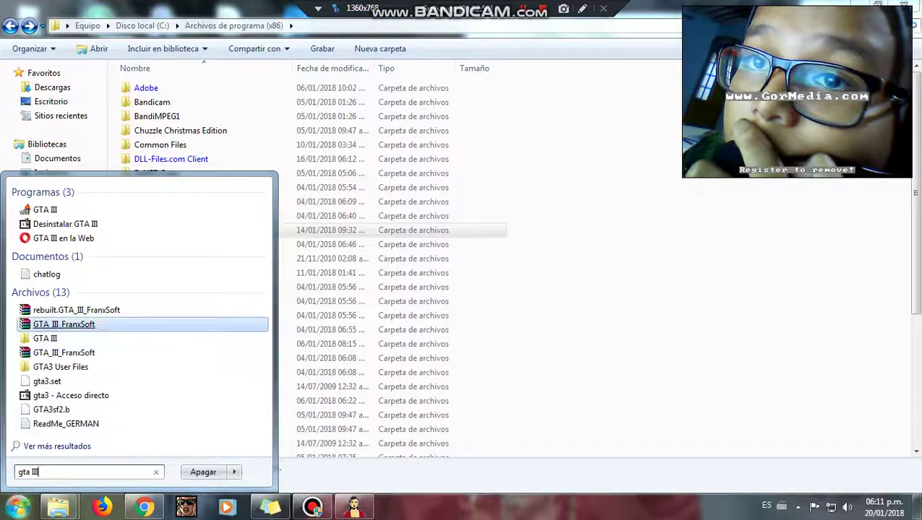
drag(170, 324, 748, 213)
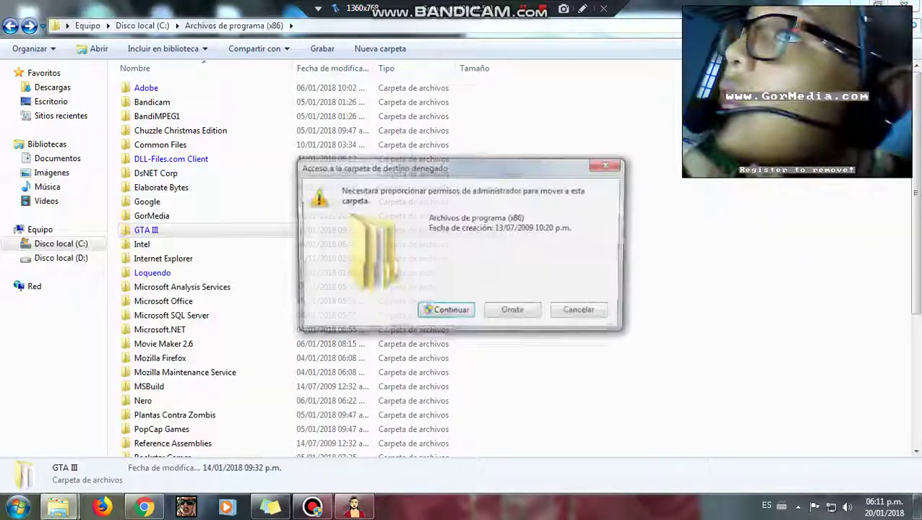
click(446, 313)
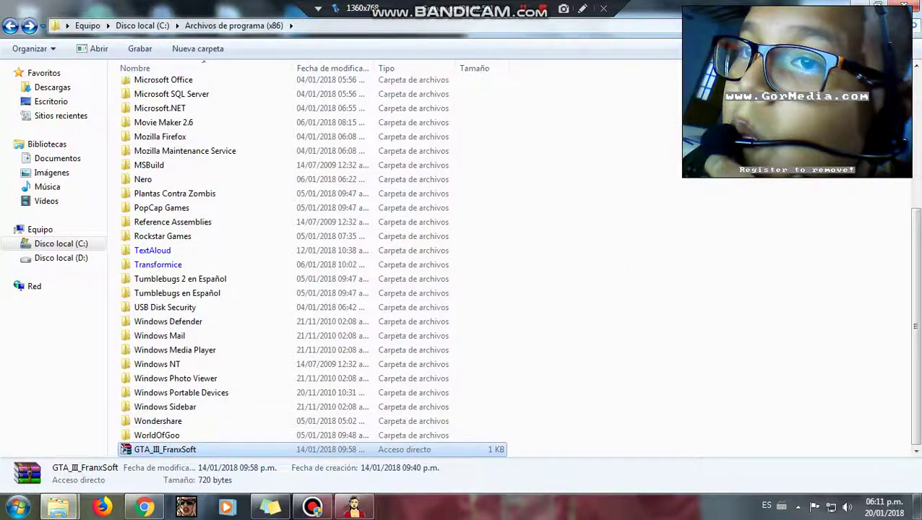
Try to open the GTA_III_FranxSoft shortcut in Archivos de programa (x86)
right_click(292, 452)
key(Return)
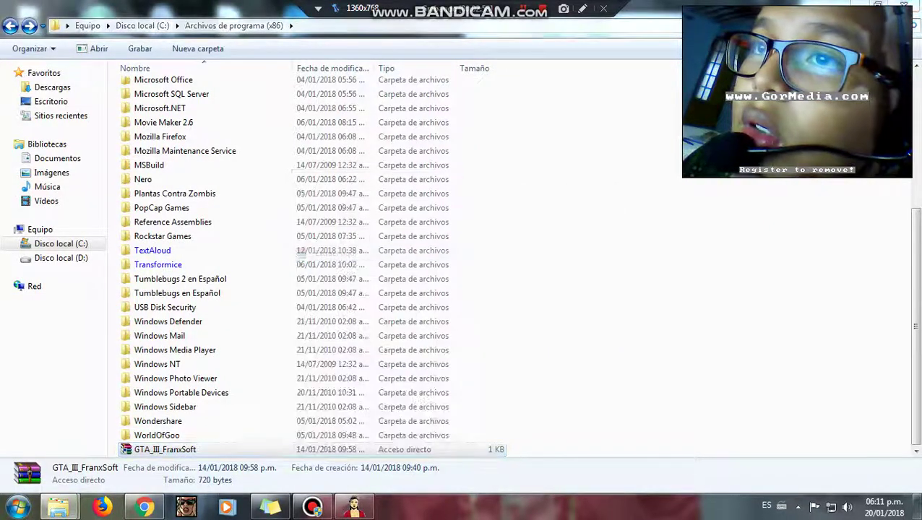
key(Return)
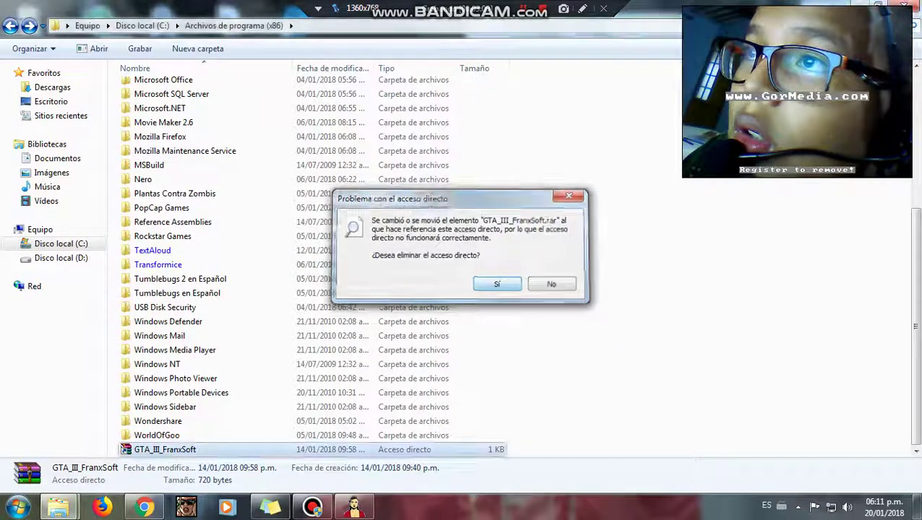
scroll(311, 304, up, 5)
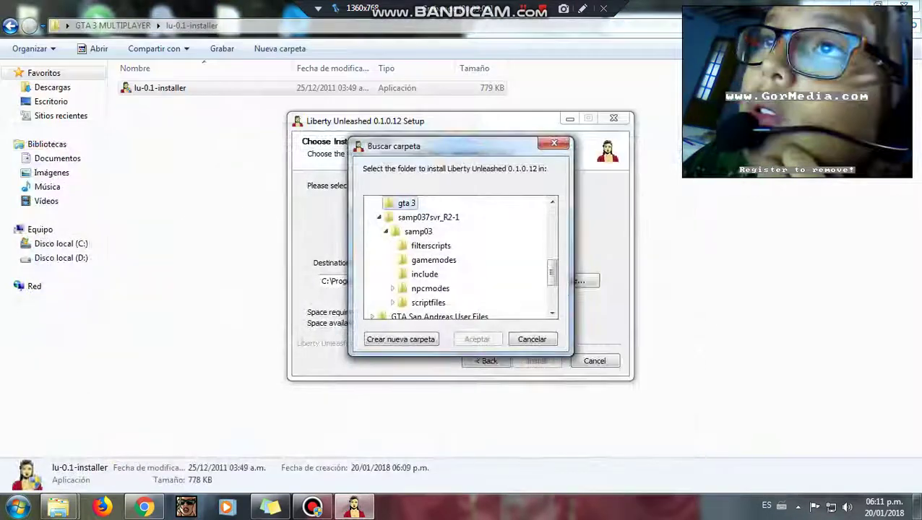
scroll(433, 246, down, 2)
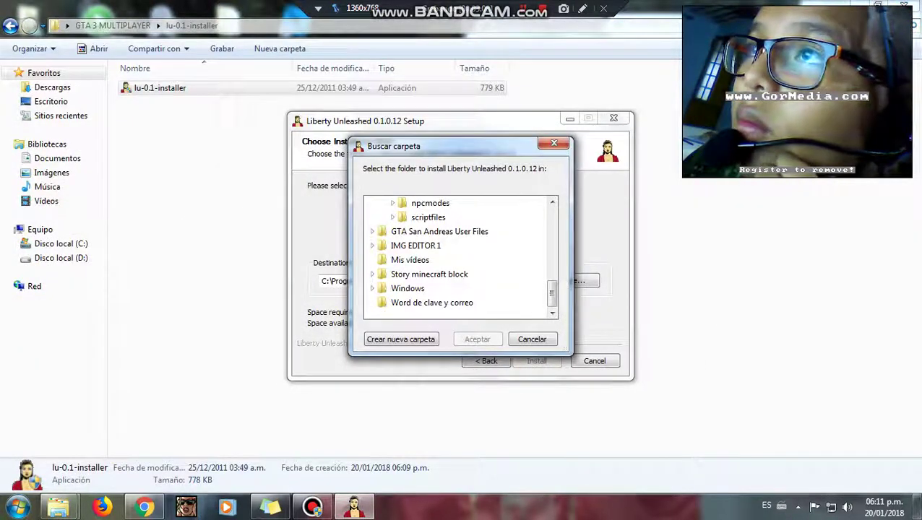
click(554, 143)
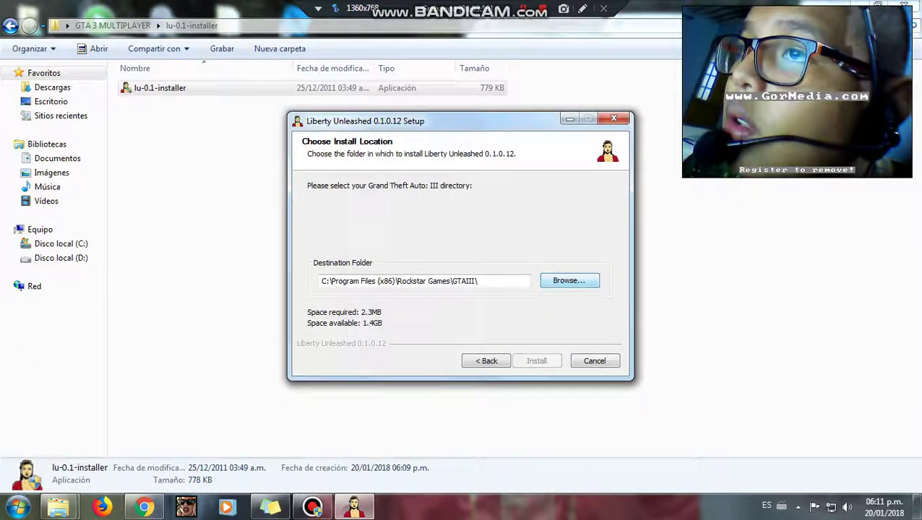
Browse for the setup's destination folder and expand Equipo, Disco local (C:) and Archivos de programa (x86)
click(569, 280)
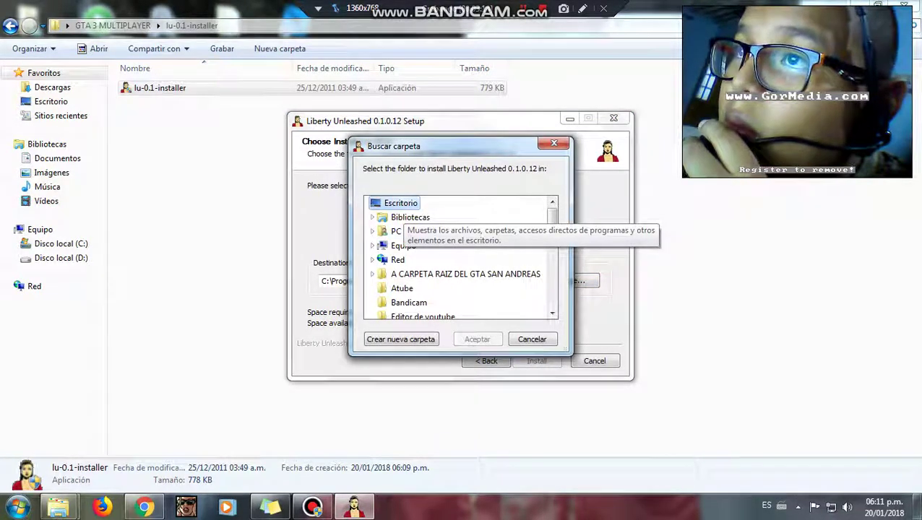
scroll(404, 278, down, 2)
scroll(433, 271, down, 2)
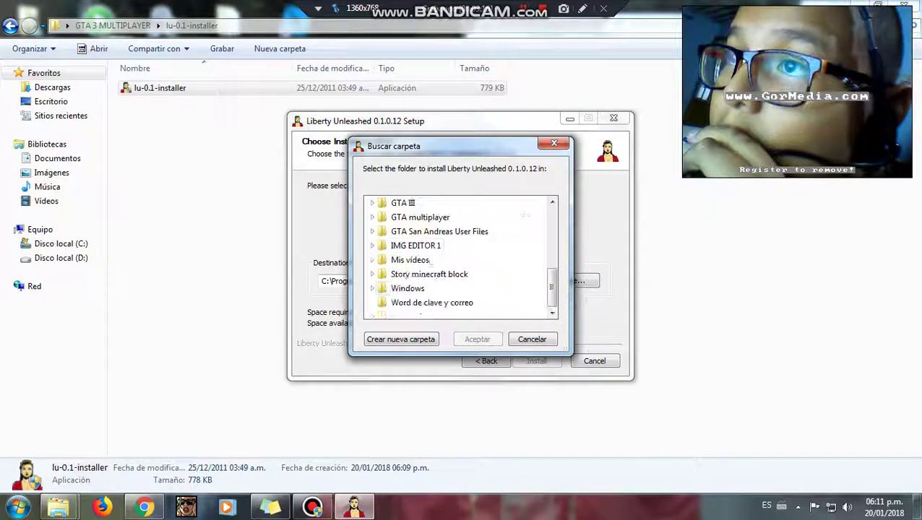
scroll(434, 271, up, 2)
scroll(401, 260, up, 2)
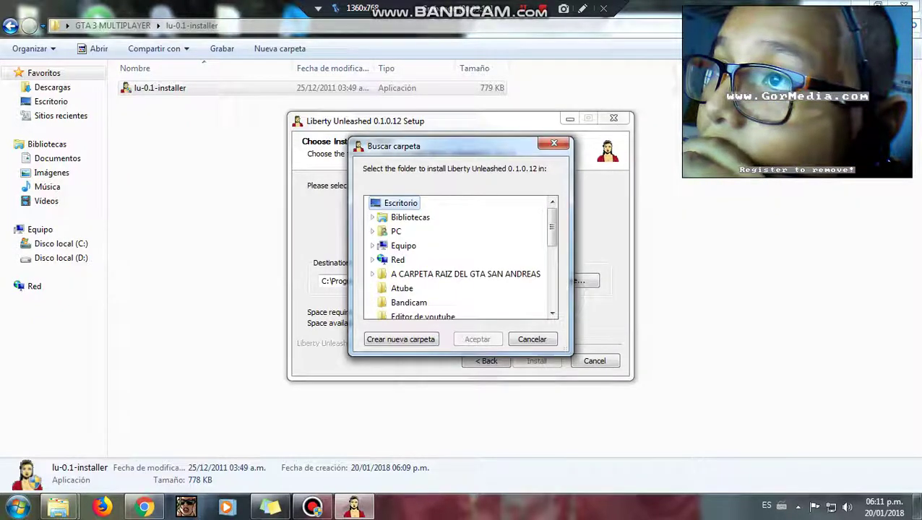
click(402, 246)
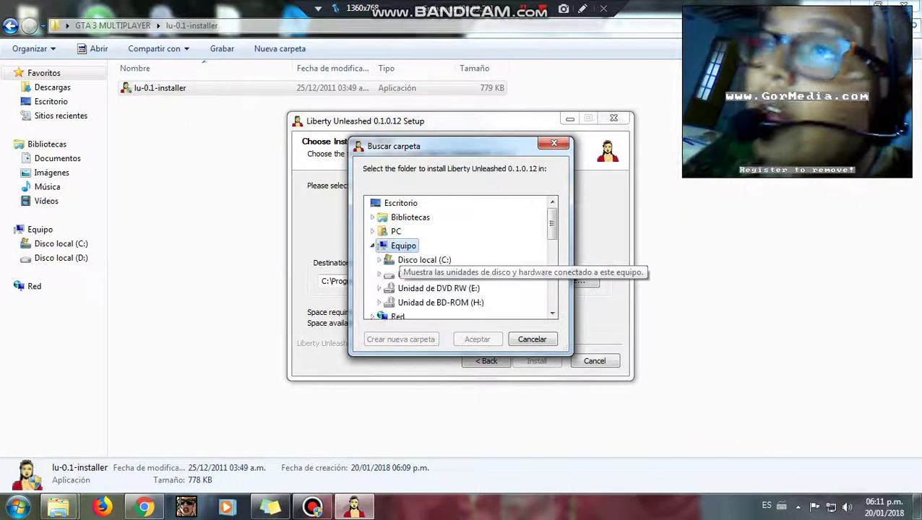
click(423, 260)
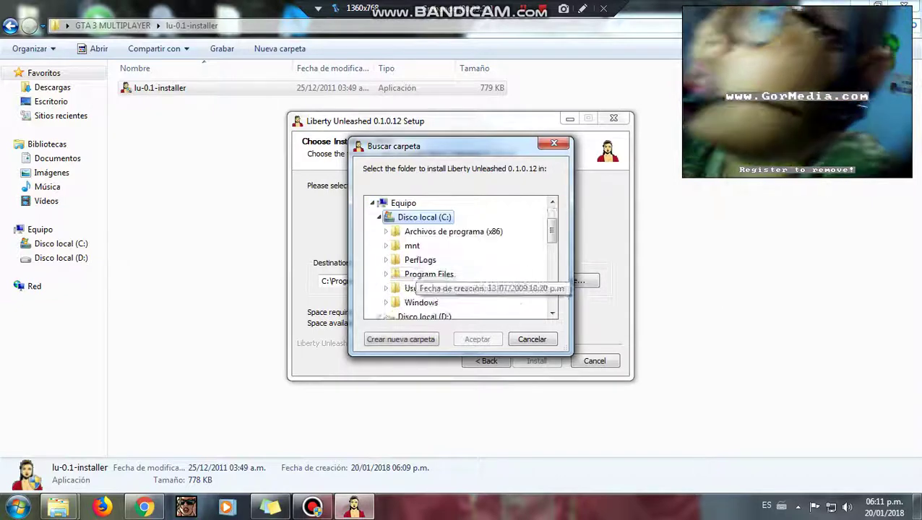
click(440, 232)
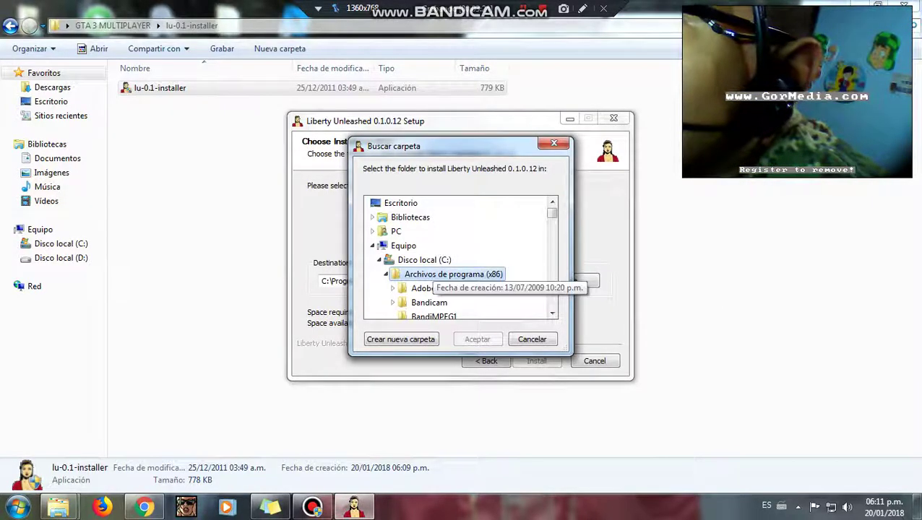
Choose the GTA3 subfolder inside GTA III as the Liberty Unleashed destination folder
scroll(434, 282, down, 2)
scroll(448, 275, up, 1)
scroll(433, 246, down, 2)
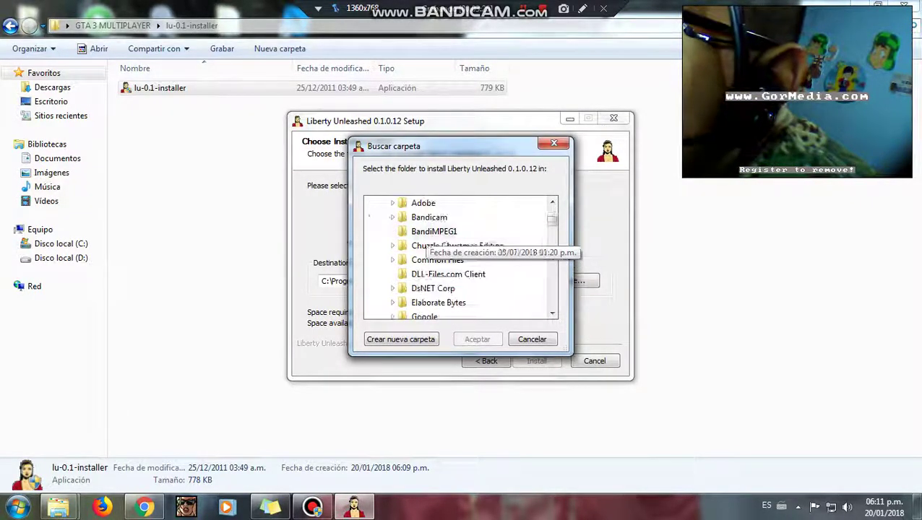
scroll(431, 262, down, 1)
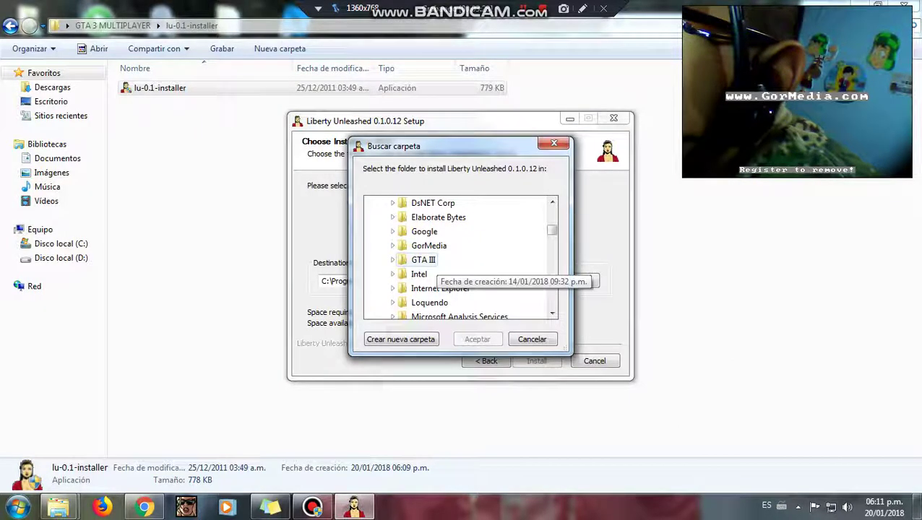
click(429, 261)
scroll(429, 262, down, 1)
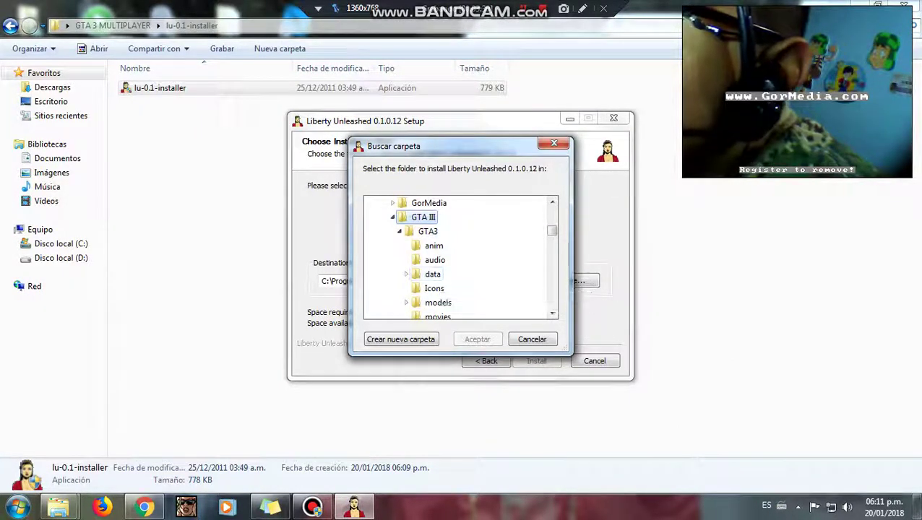
click(428, 231)
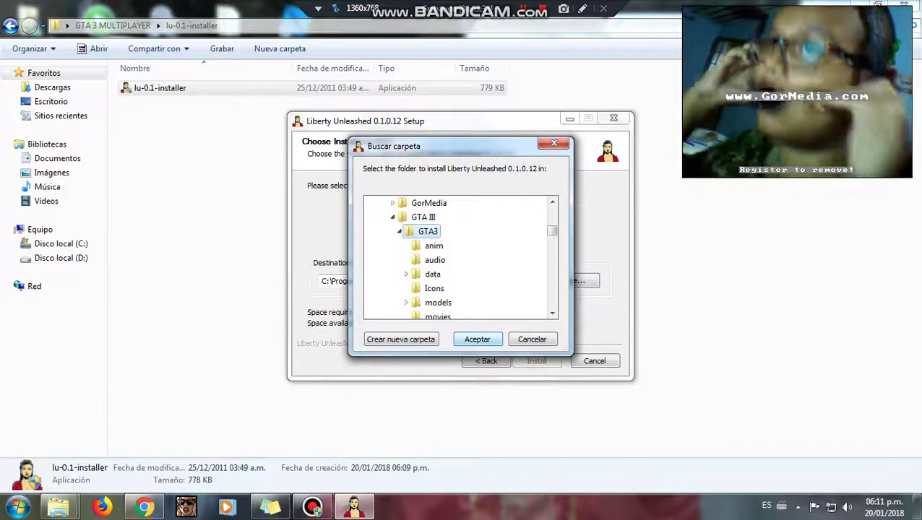
click(478, 338)
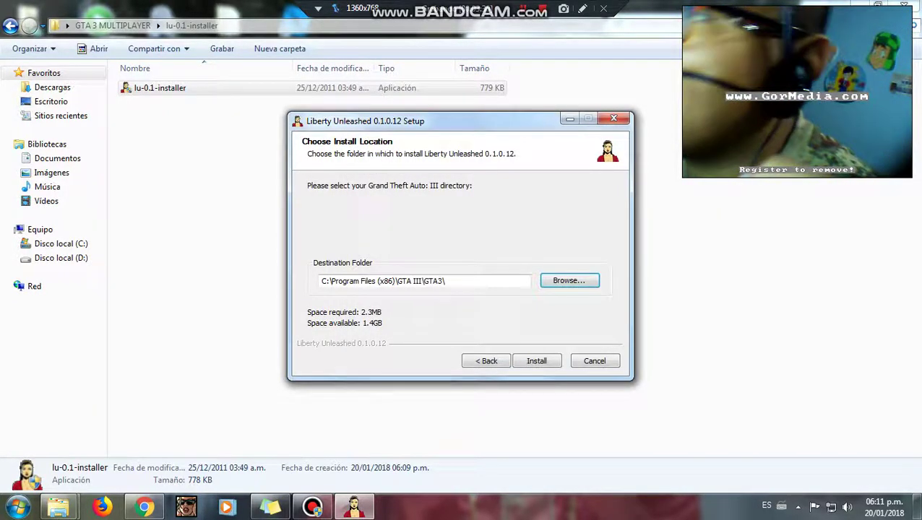
Install Liberty Unleashed together with the Microsoft Visual C++ 2008 Redistributable, accepting its license terms, and finish both setups
click(537, 361)
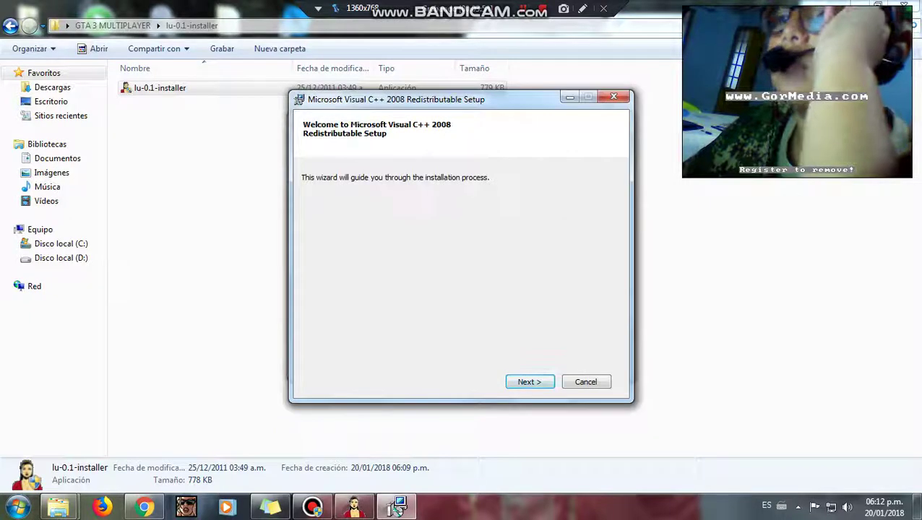
key(Return)
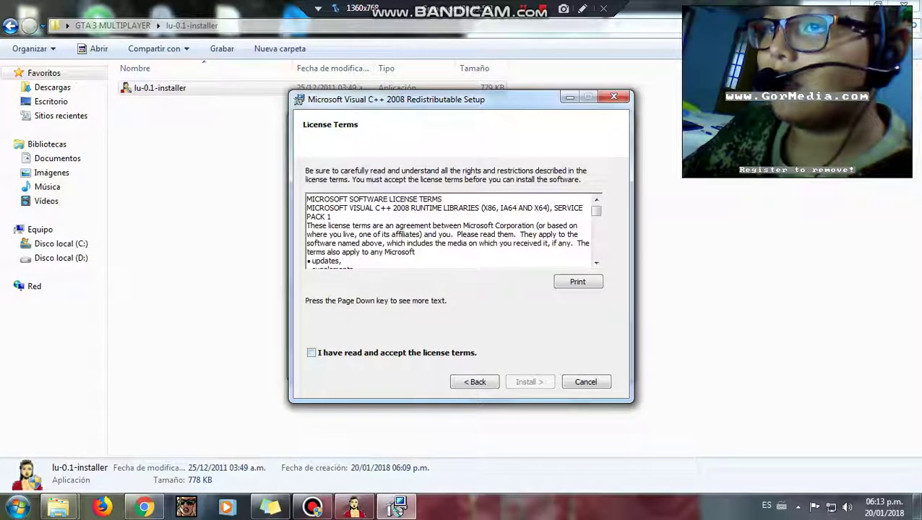
click(311, 353)
click(530, 382)
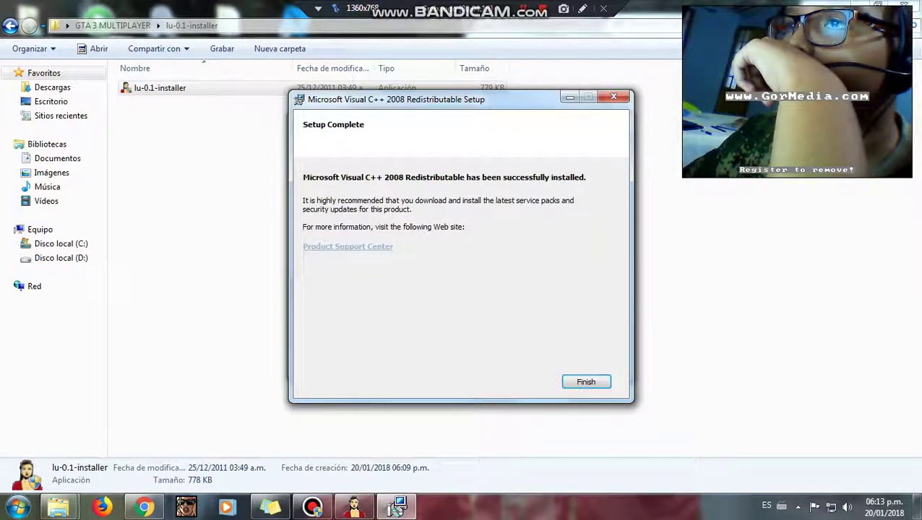
key(Return)
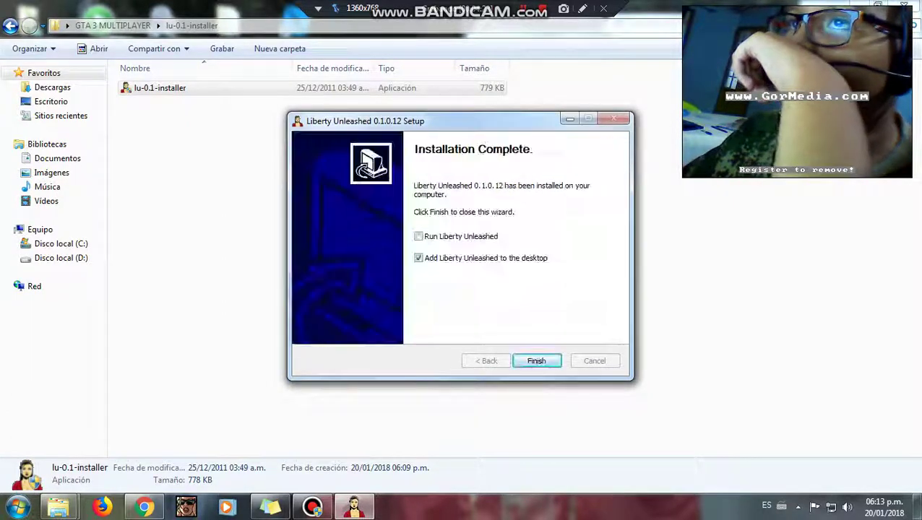
key(Return)
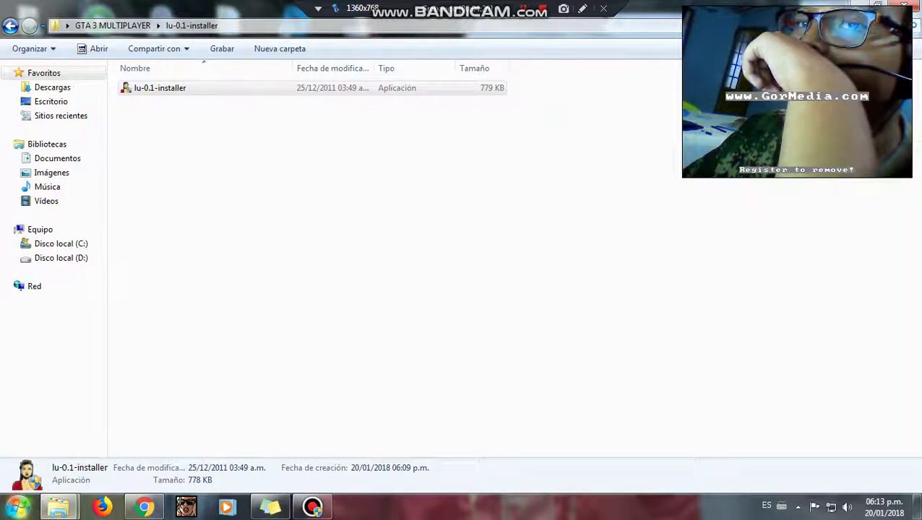
Launch Liberty Unleashed from its desktop shortcut
click(18, 507)
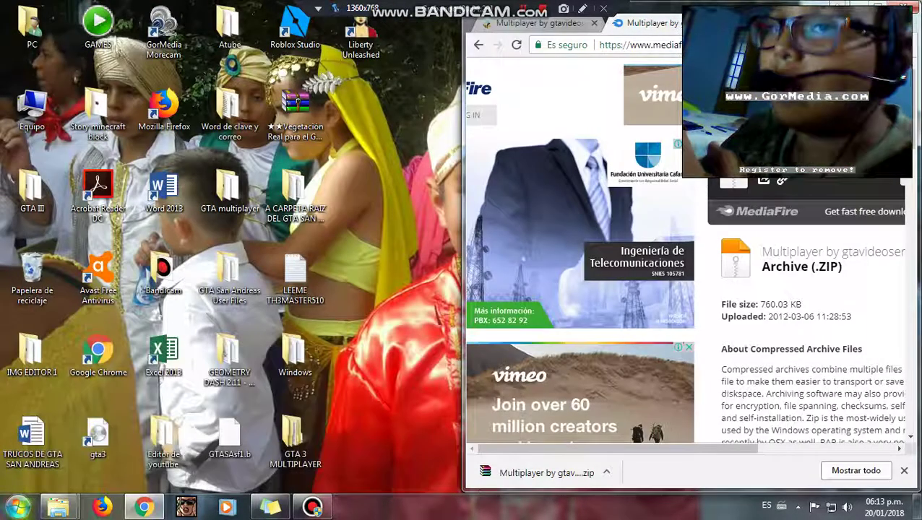
click(19, 506)
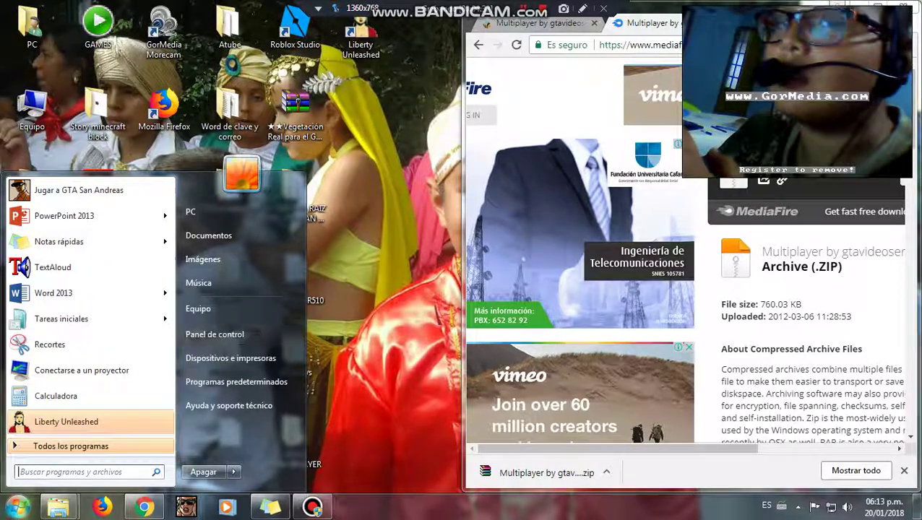
double_click(360, 35)
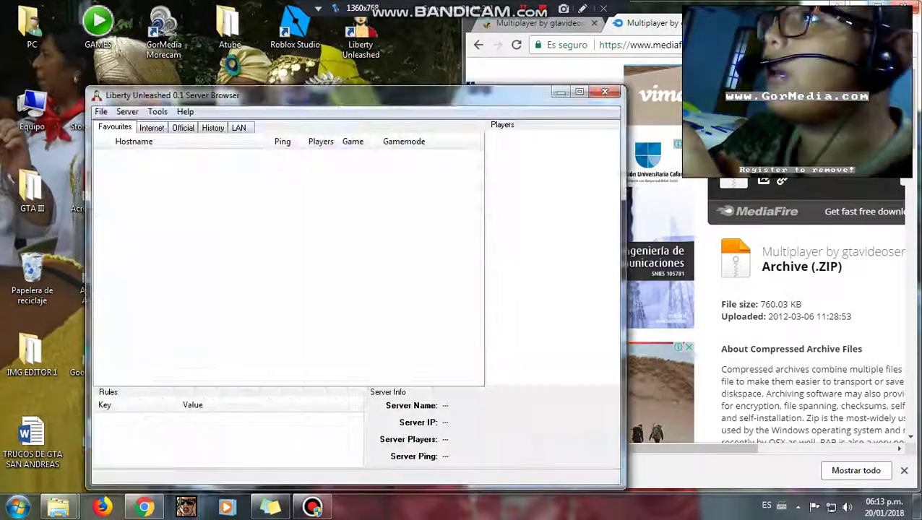
Minimize the web browser, relaunch Liberty Unleashed from its desktop shortcut and move its server browser window higher on the desktop
click(858, 5)
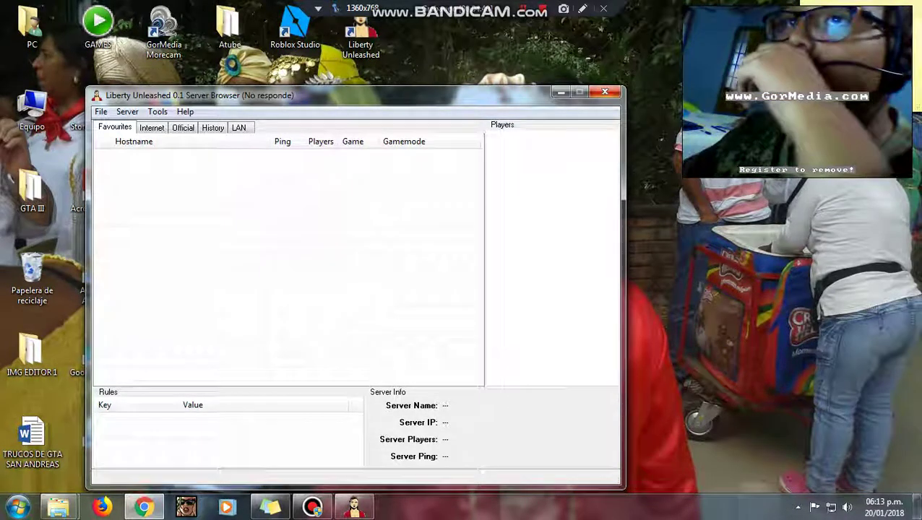
drag(354, 95, 459, 71)
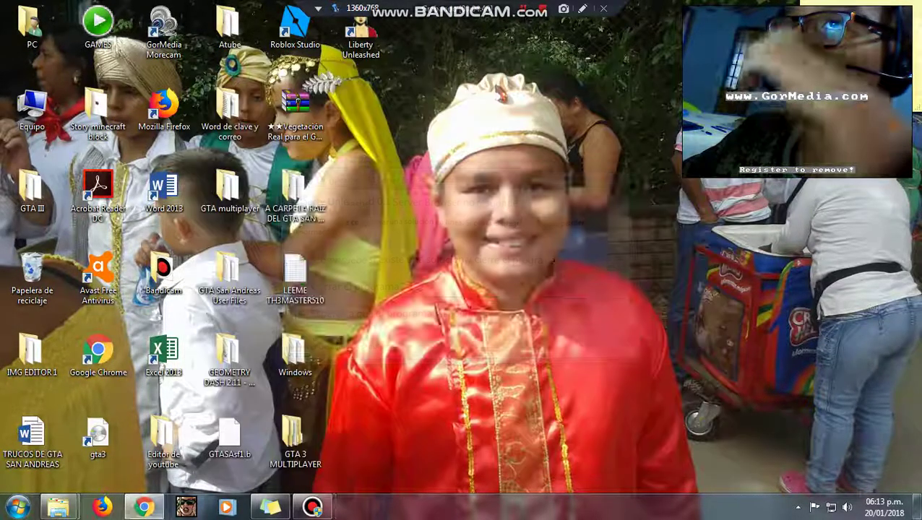
double_click(360, 35)
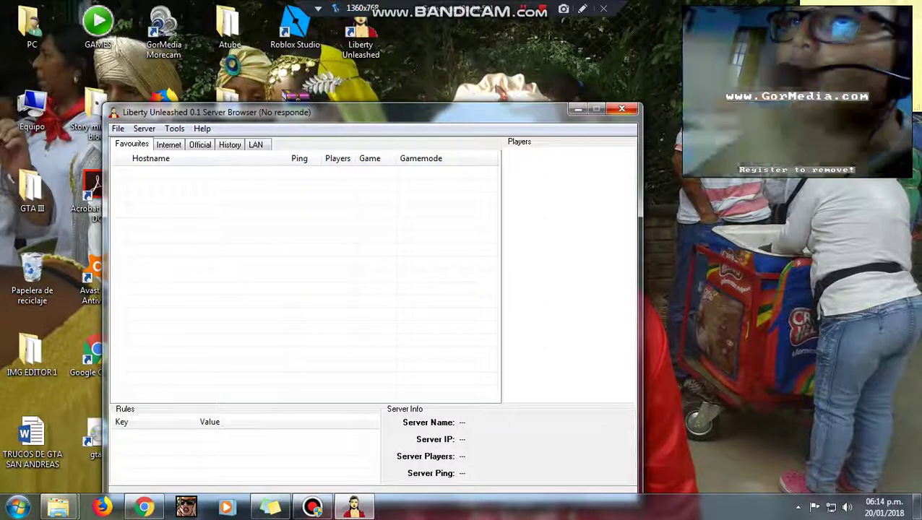
drag(376, 112, 509, 29)
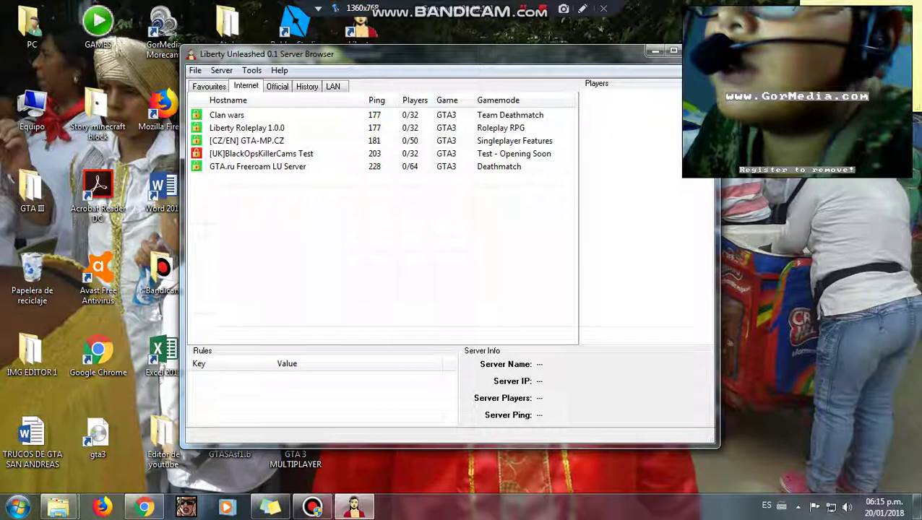
Try to join the Clan wars server from the Internet list without setting a nickname, and dismiss the error dialog
drag(424, 246, 387, 113)
click(409, 238)
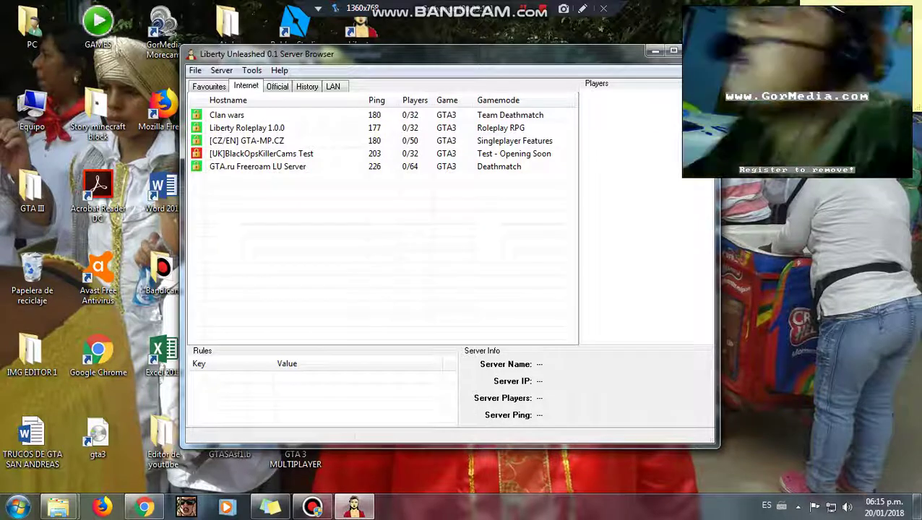
double_click(246, 115)
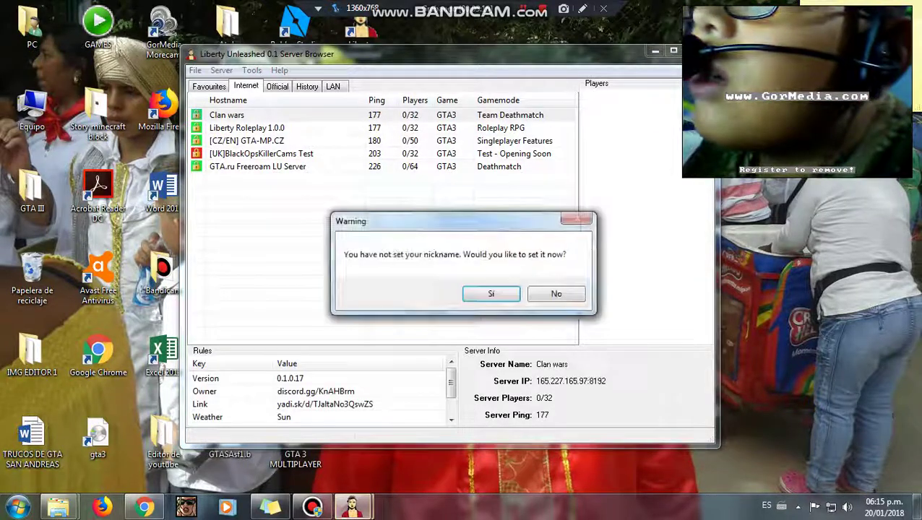
click(555, 294)
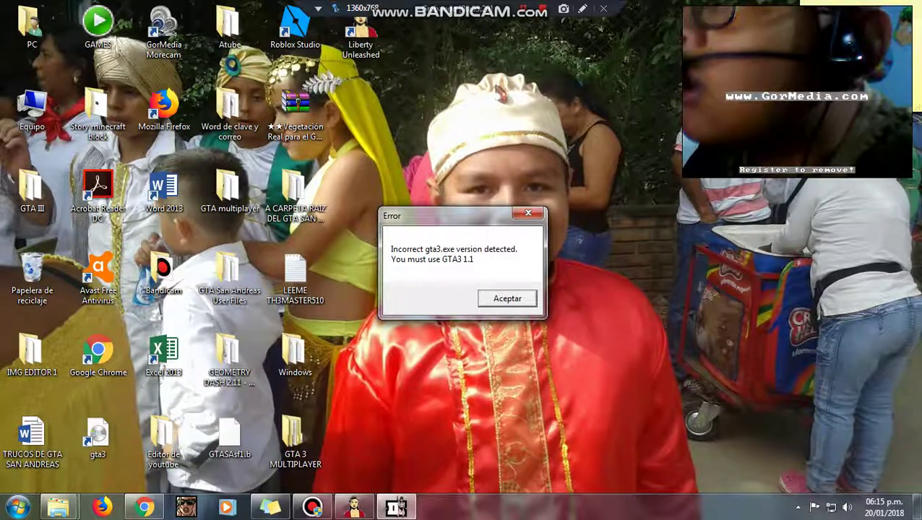
click(508, 299)
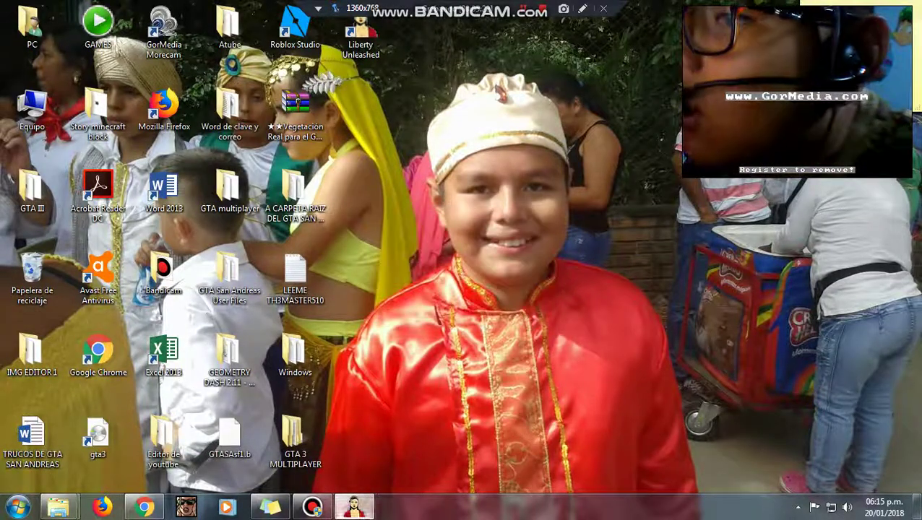
click(354, 507)
click(354, 507)
drag(663, 310, 2, 2)
drag(664, 271, 919, 145)
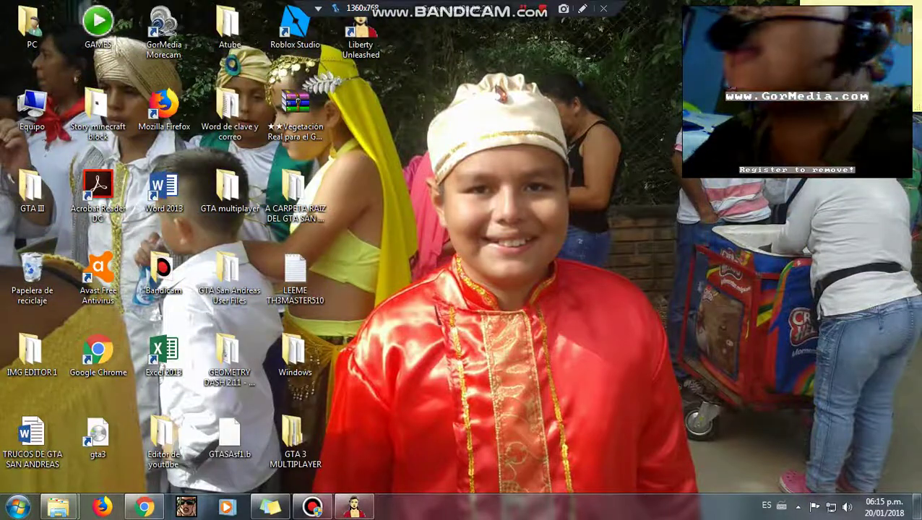
drag(734, 410, 2, 2)
drag(568, 177, 17, 504)
drag(593, 390, 2, 1)
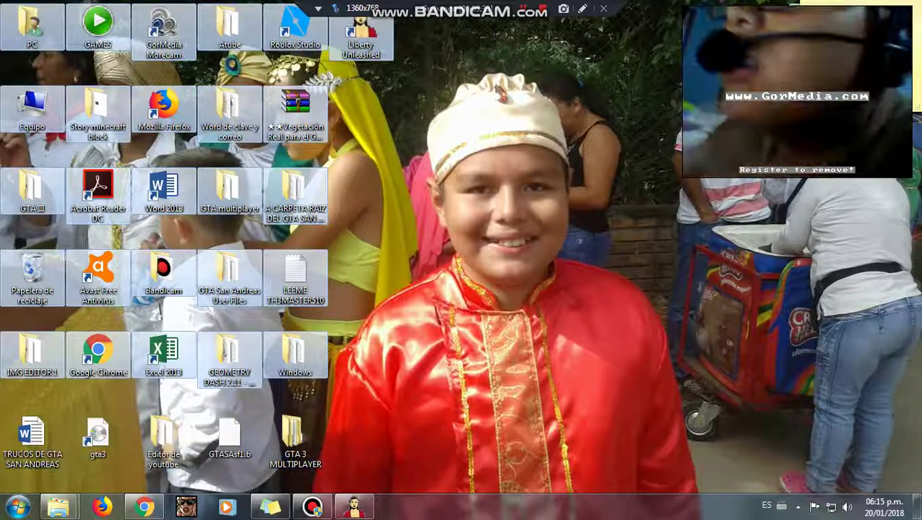